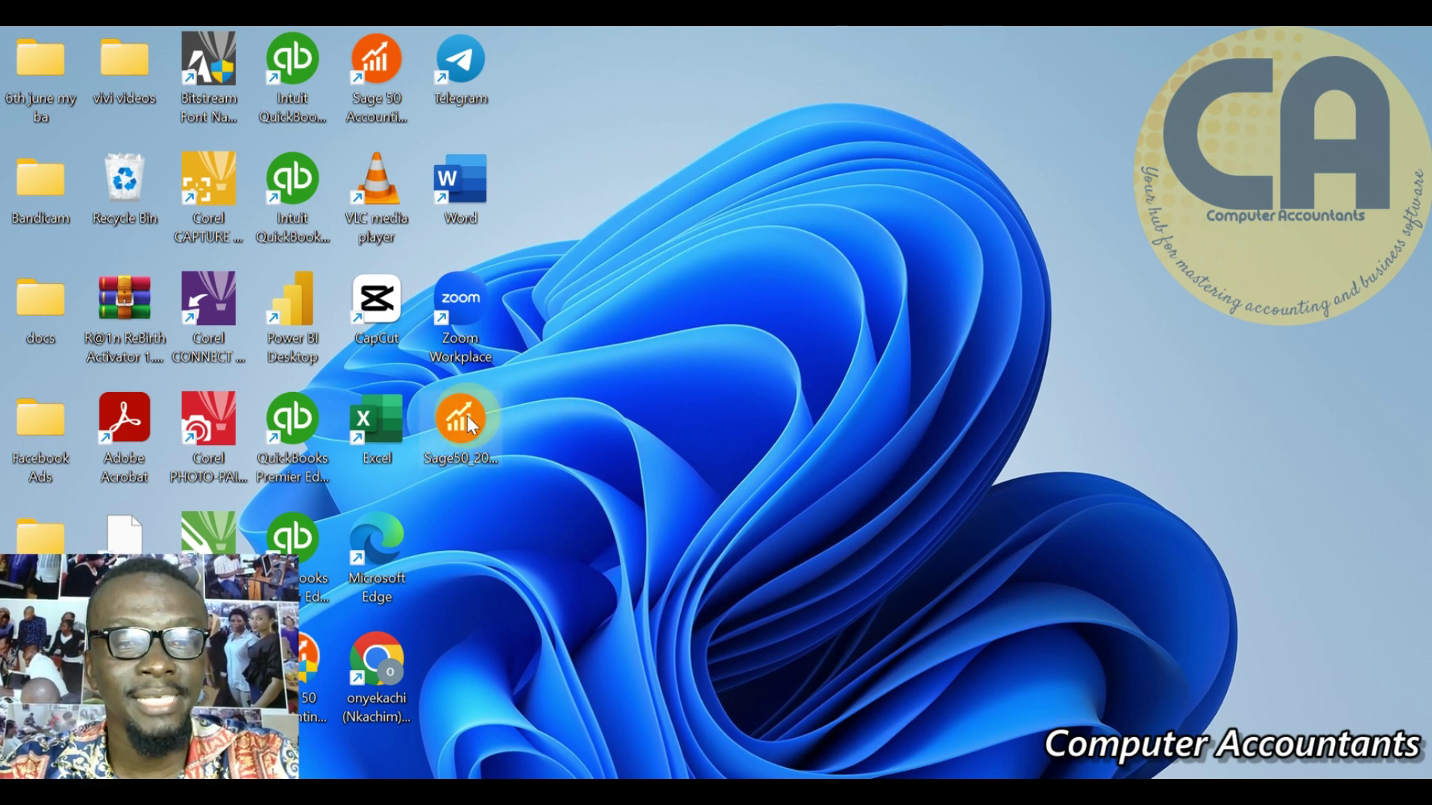
- Move the spare Sage50 2020 shortcut into the docs folder and launch Sage 50 Accounting 2020
{"action": "left_click_drag", "start_coordinate": [469, 428], "coordinate": [42, 313]}
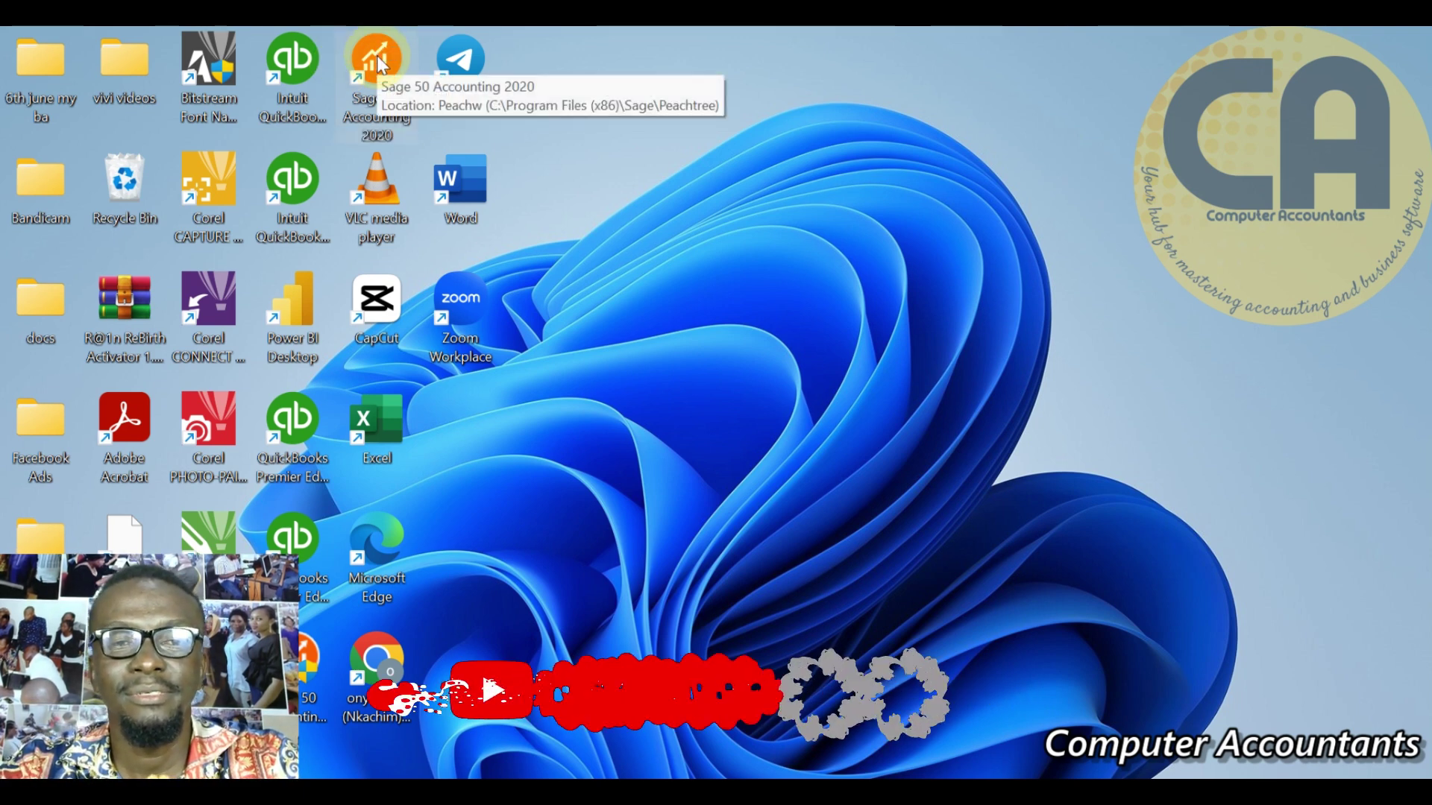
{"action": "double_click", "coordinate": [377, 56]}
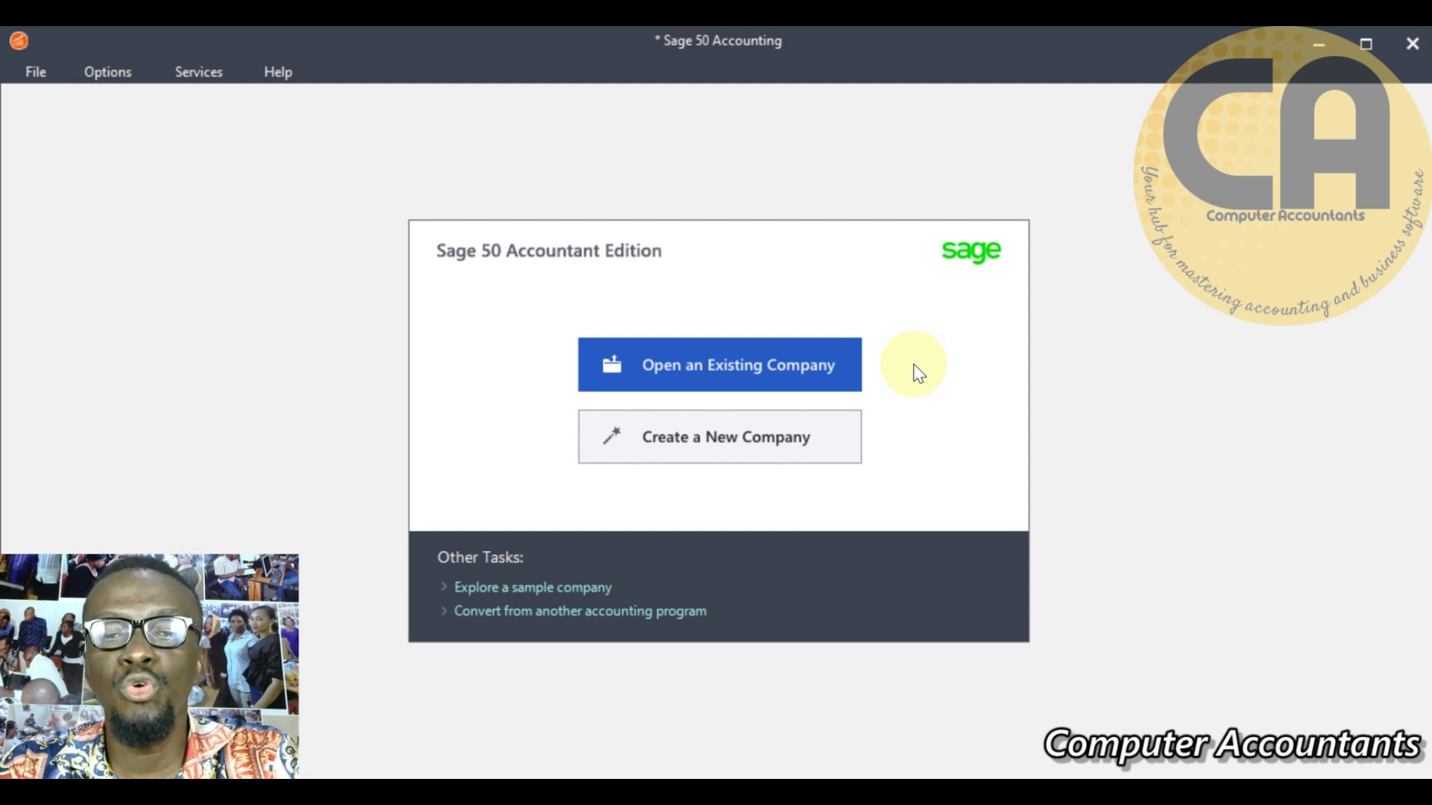
{"action": "left_click", "coordinate": [815, 370]}
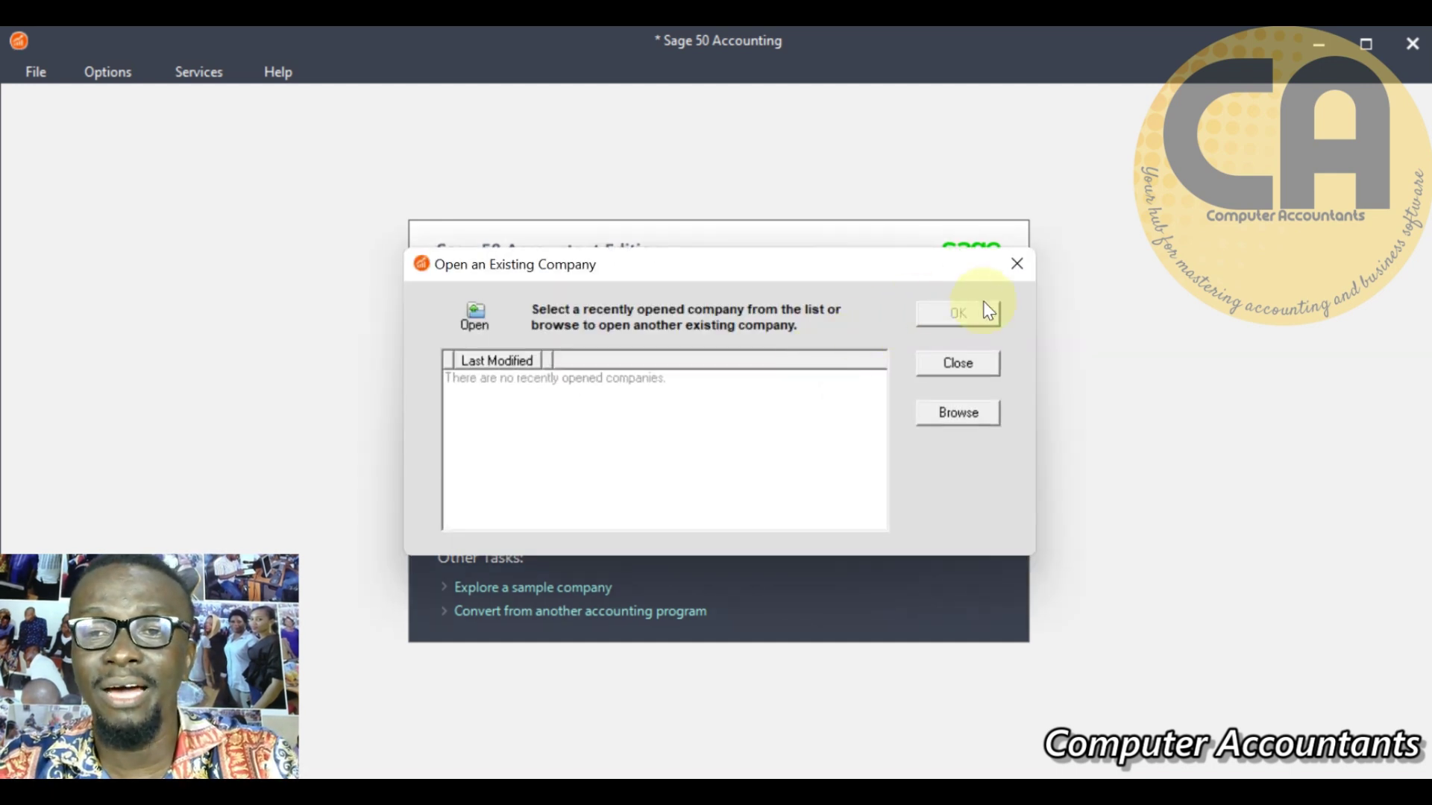
{"action": "left_click", "coordinate": [1018, 267]}
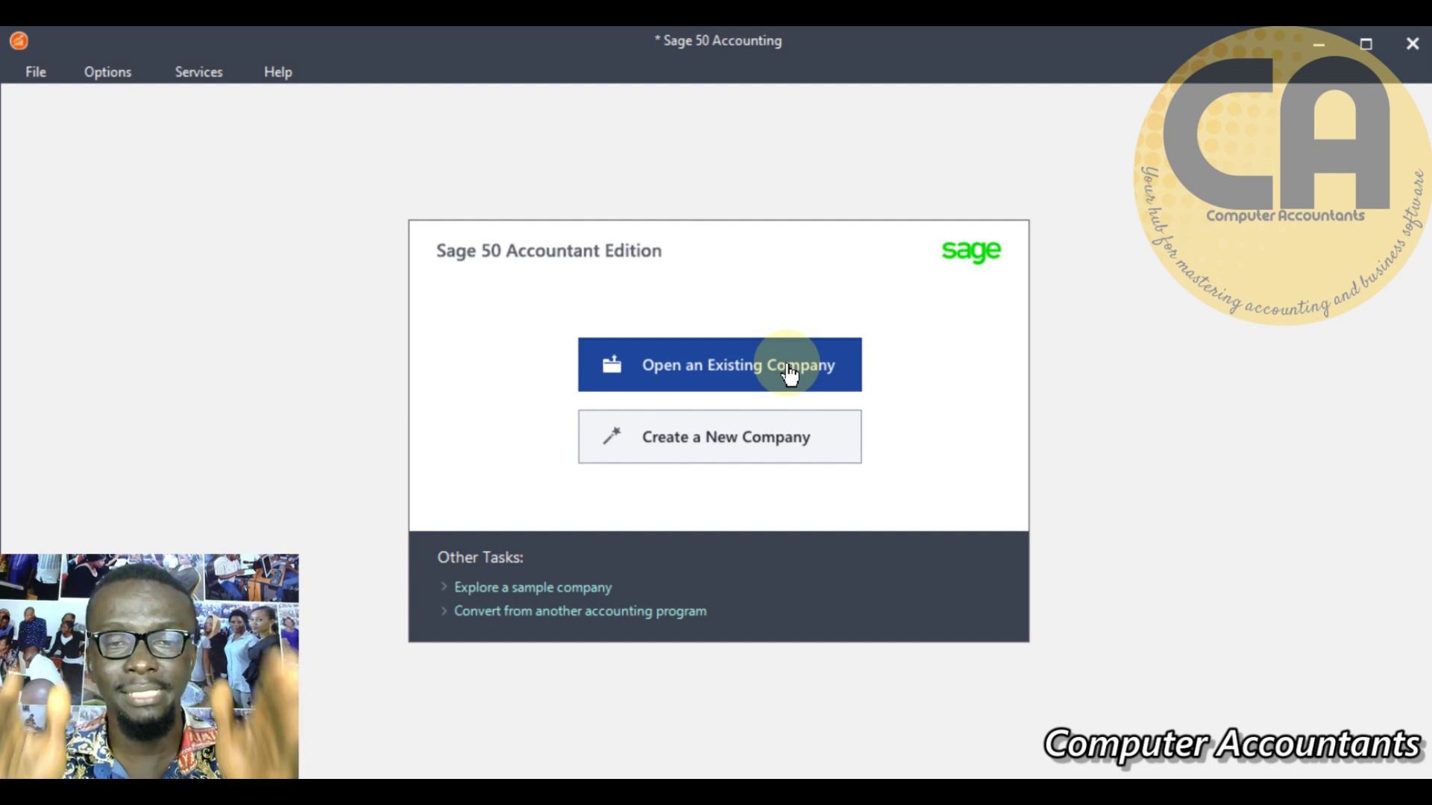
- Start a new company with Sage 50 Quantum Accounting as the product and reach company information
{"action": "left_click", "coordinate": [718, 449]}
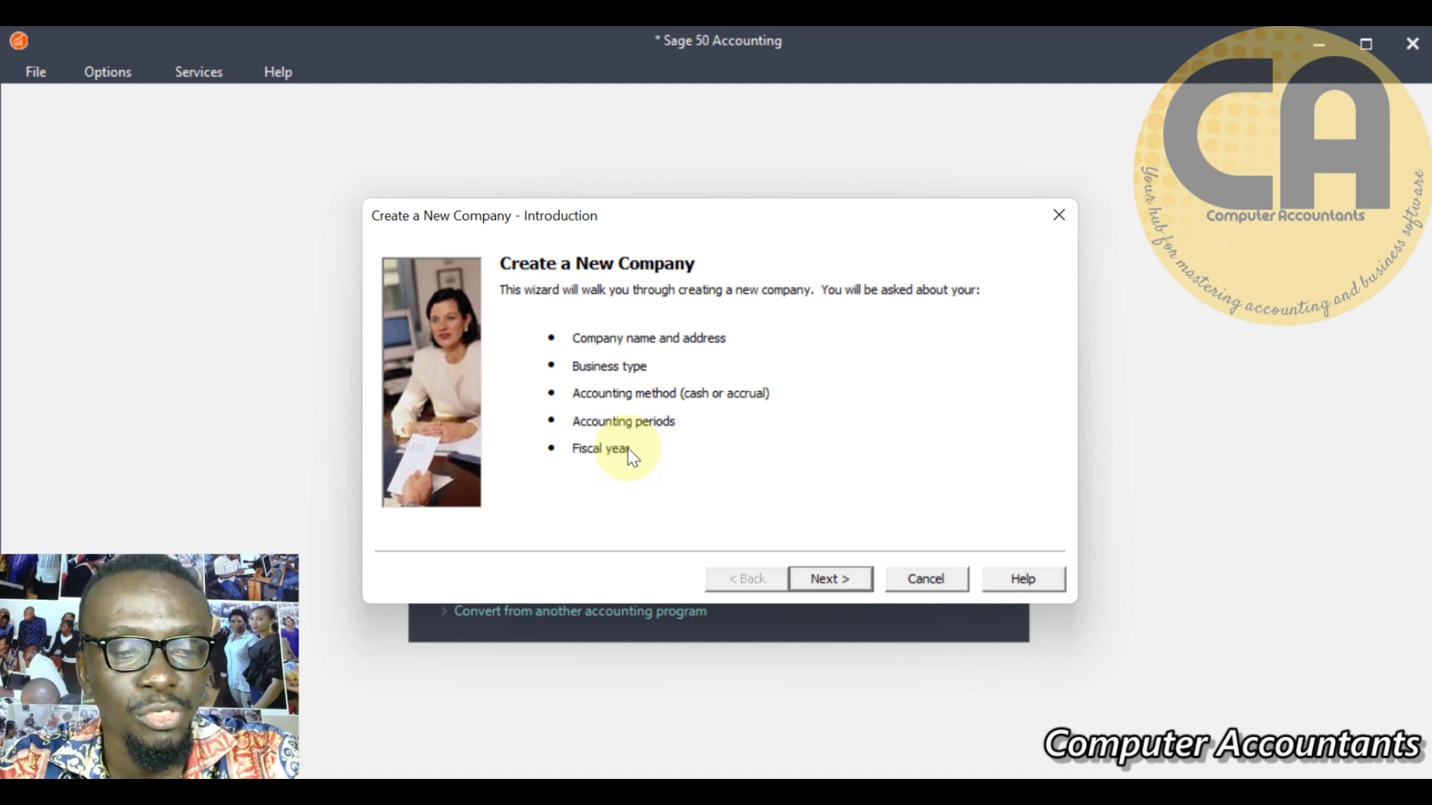
{"action": "left_click", "coordinate": [836, 582]}
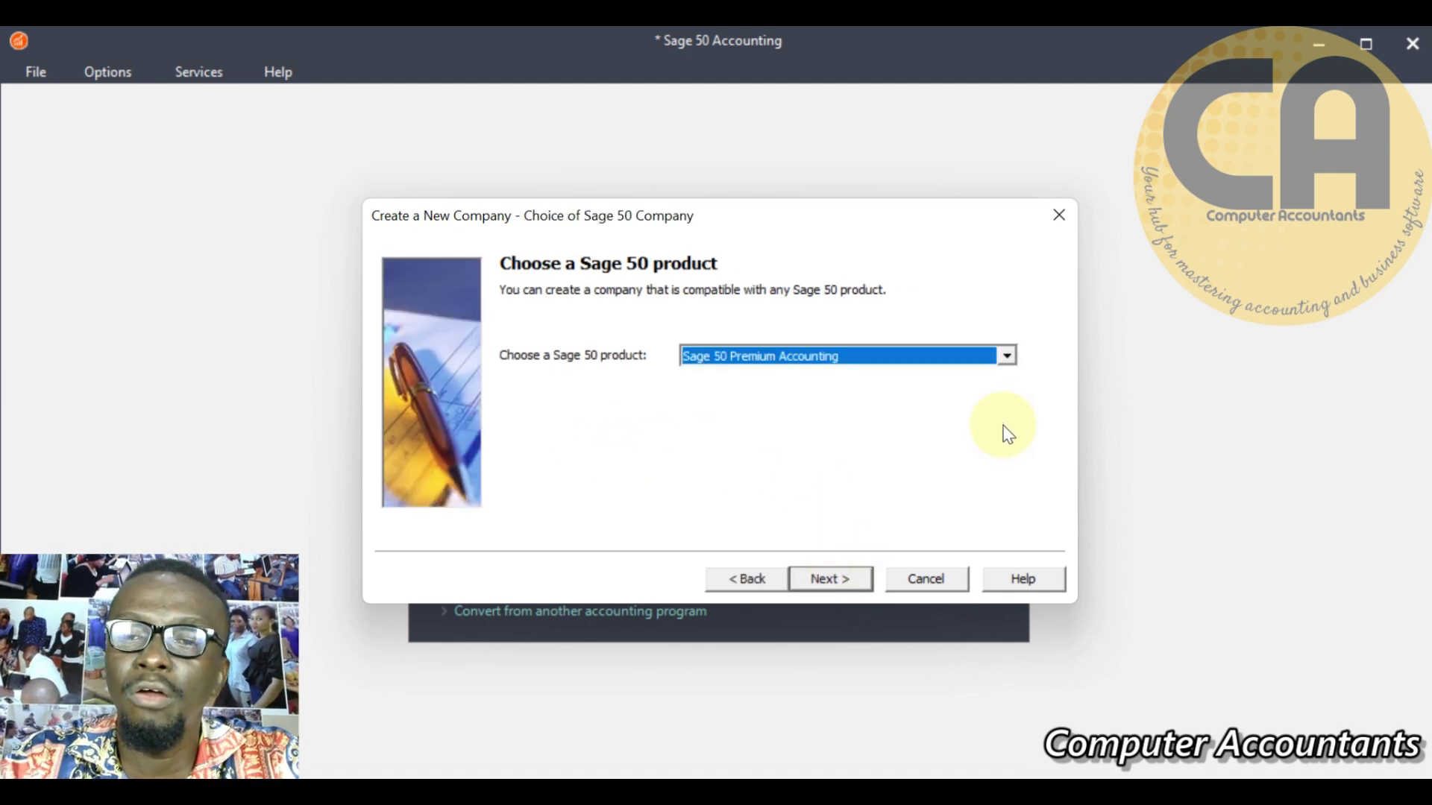
{"action": "left_click", "coordinate": [1006, 355]}
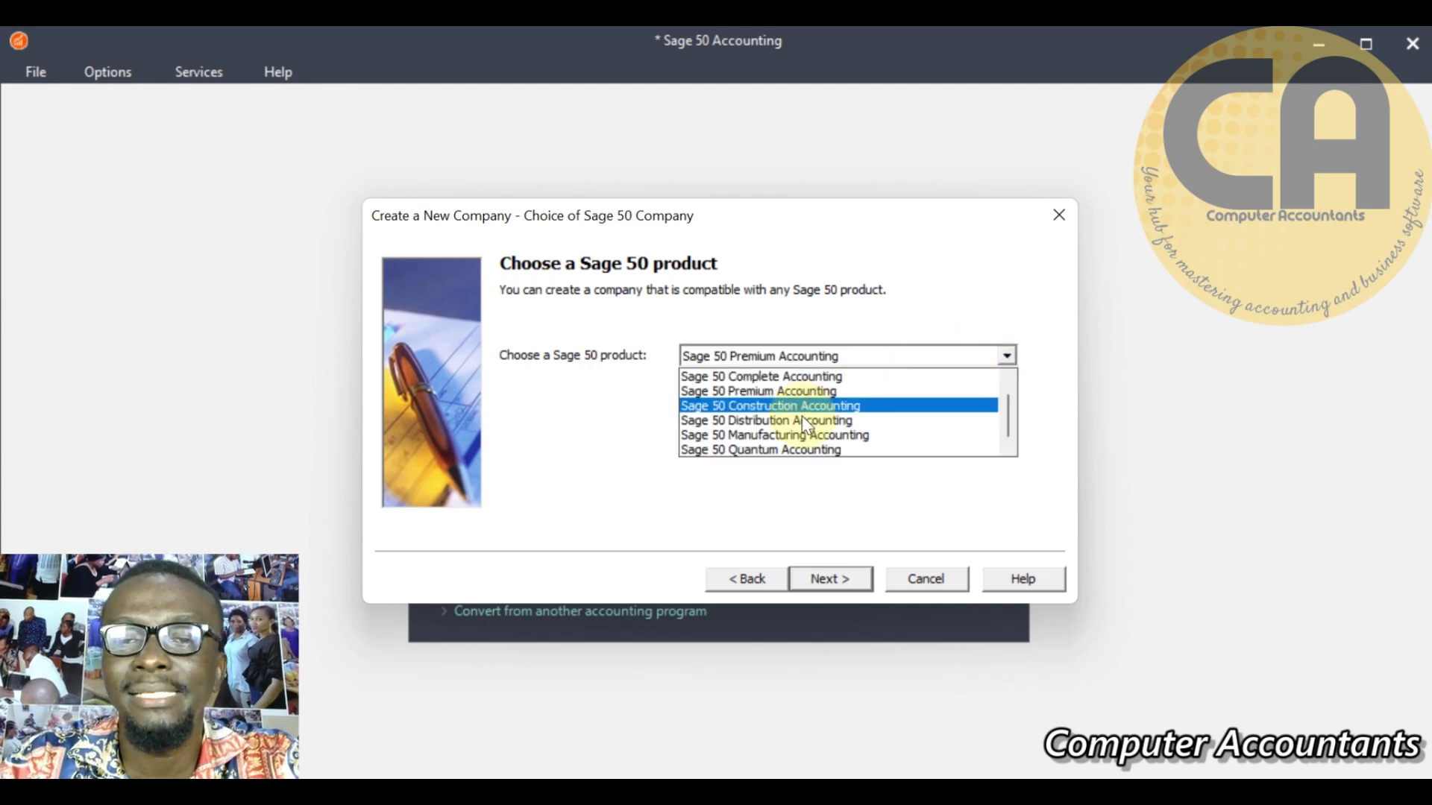
{"action": "left_click", "coordinate": [804, 450]}
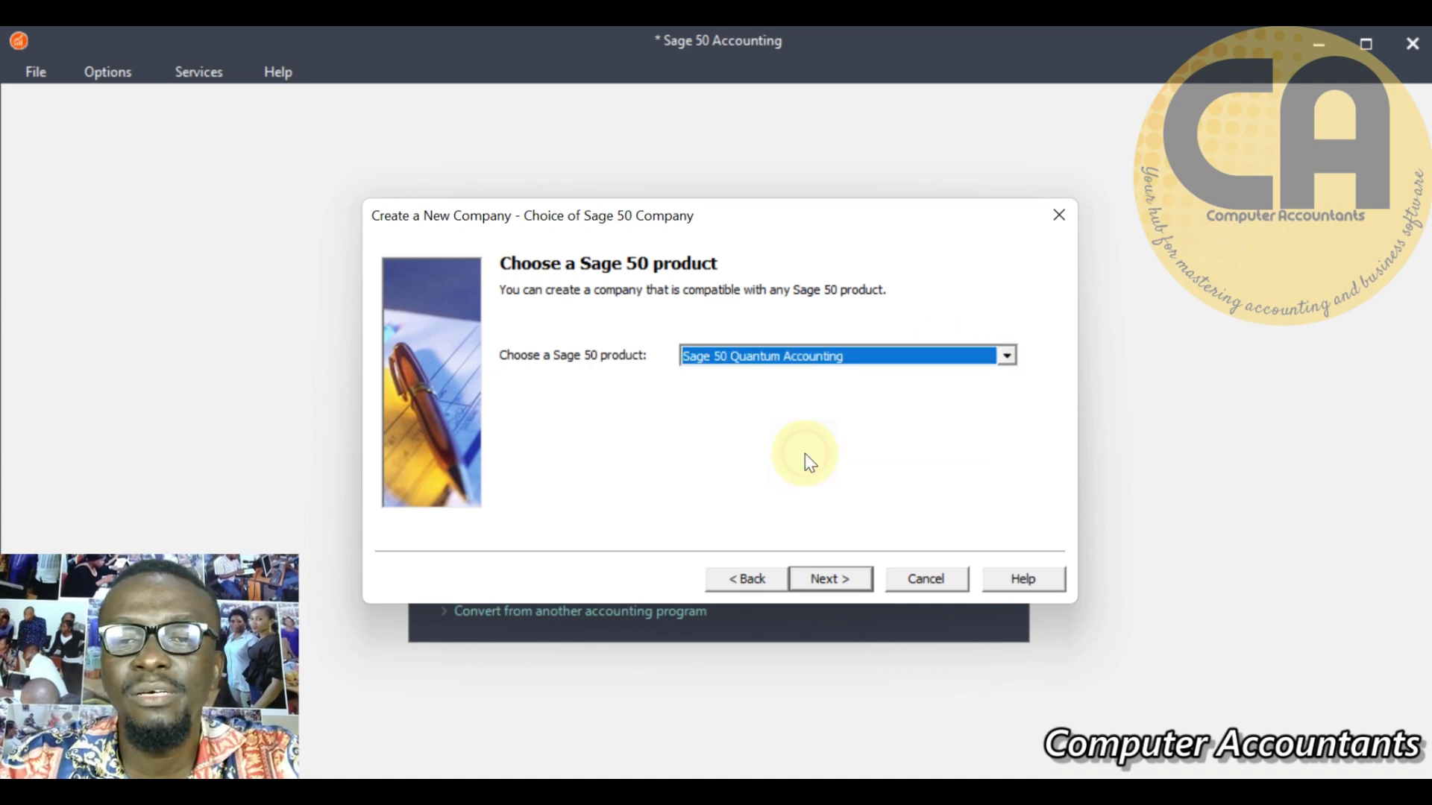
{"action": "left_click", "coordinate": [839, 584]}
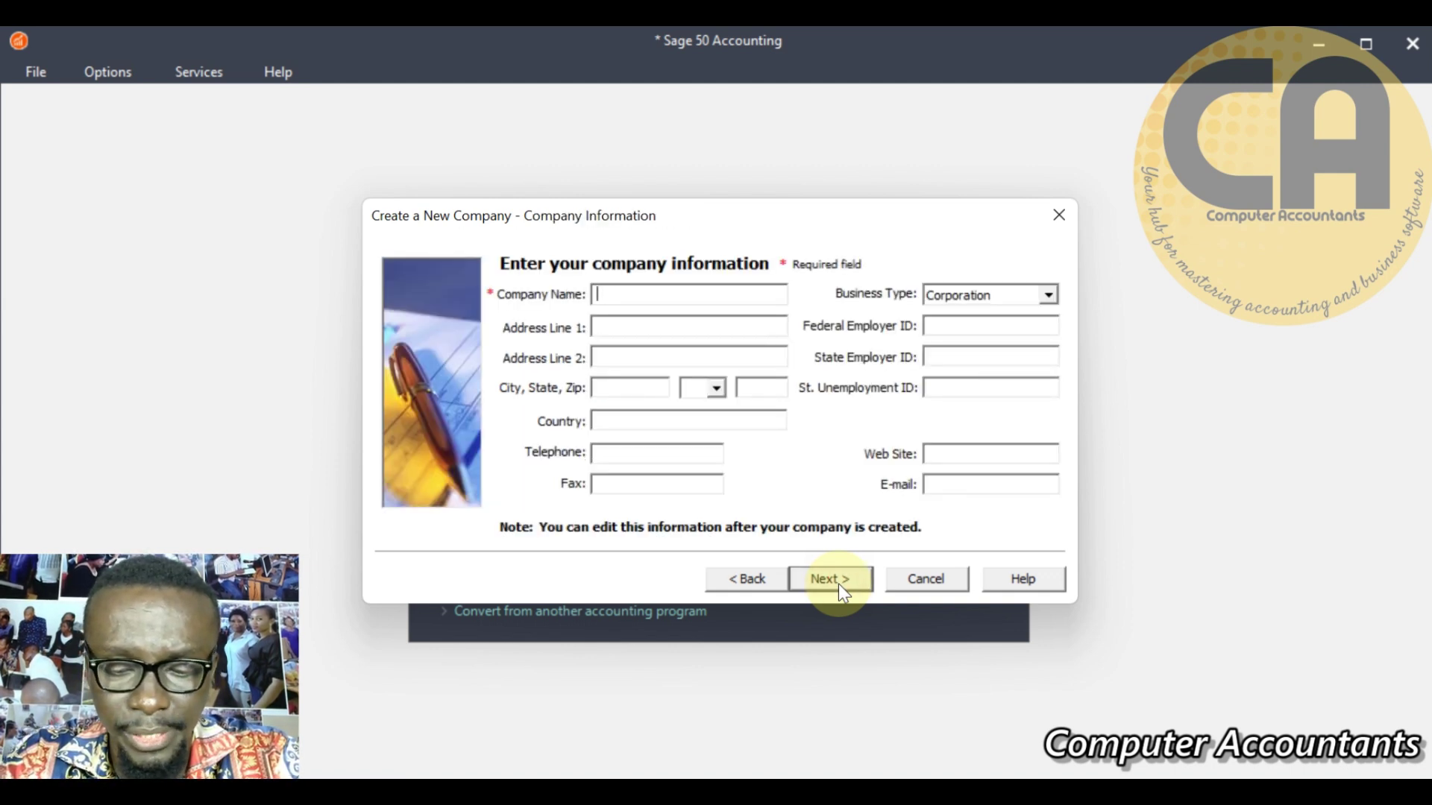
- Enter the company name 'Jalingo Limited' and its address at 23 Hold Street, Wuse, Abuja
{"action": "type", "text": "Ja"}
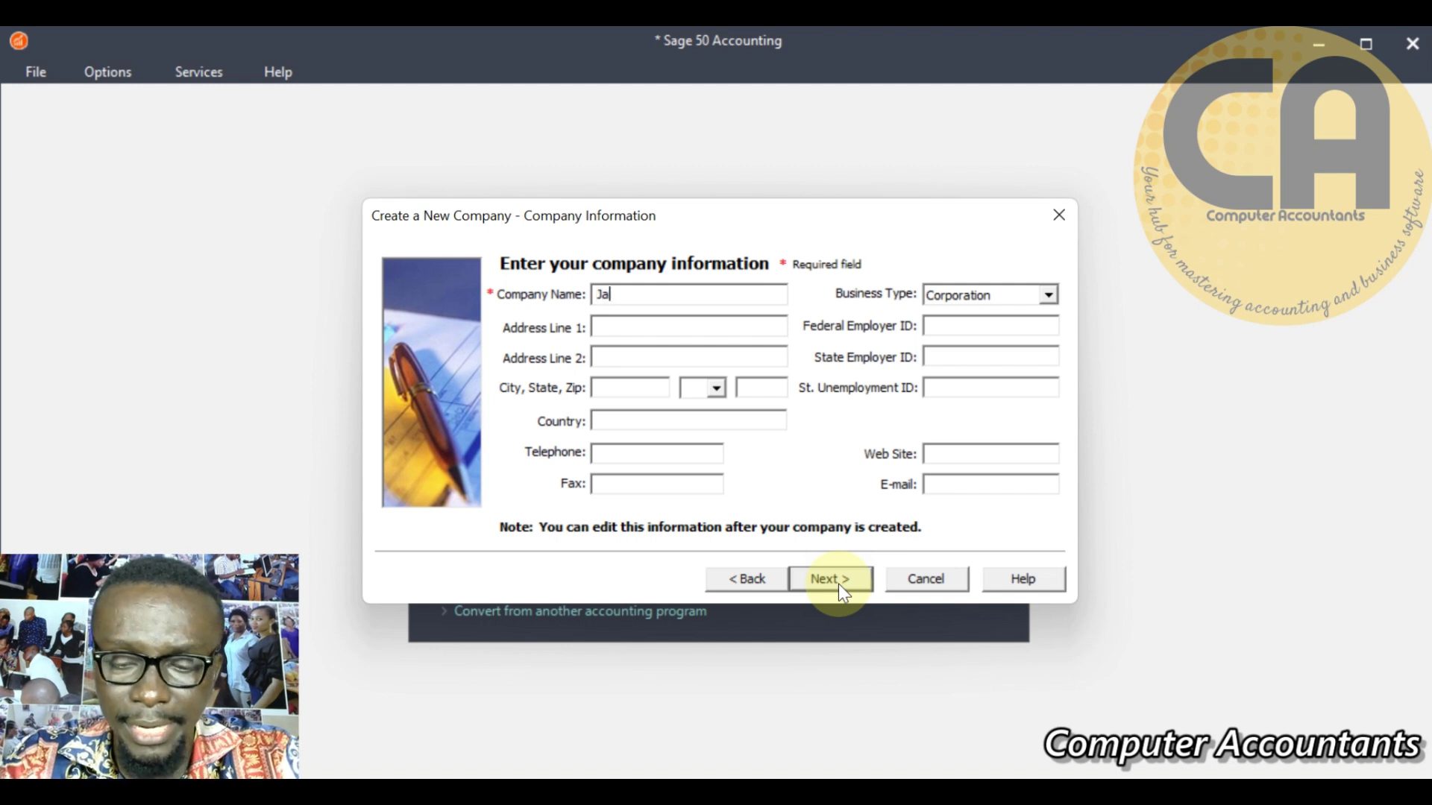
{"action": "type", "text": "lingo"}
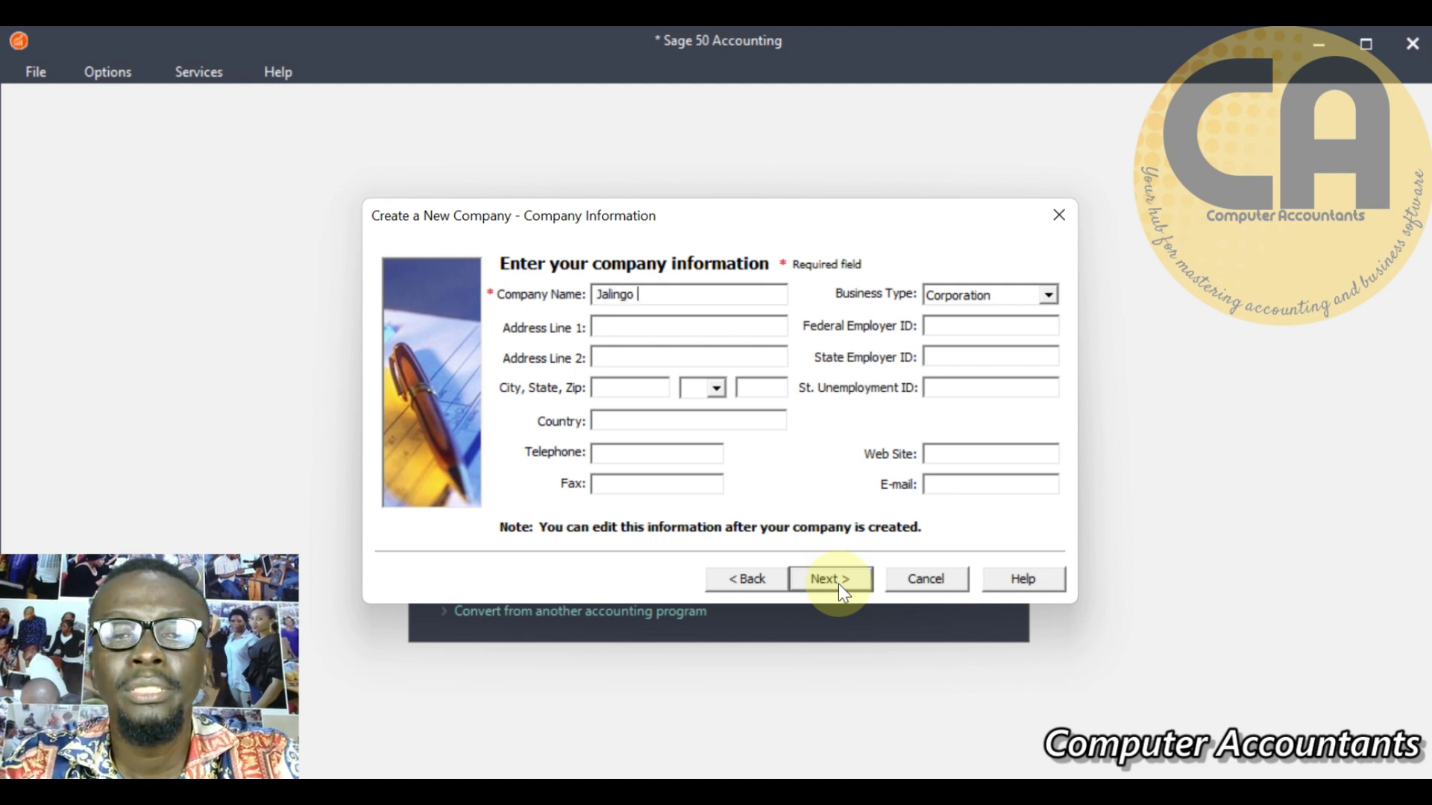
{"action": "type", "text": " Lim"}
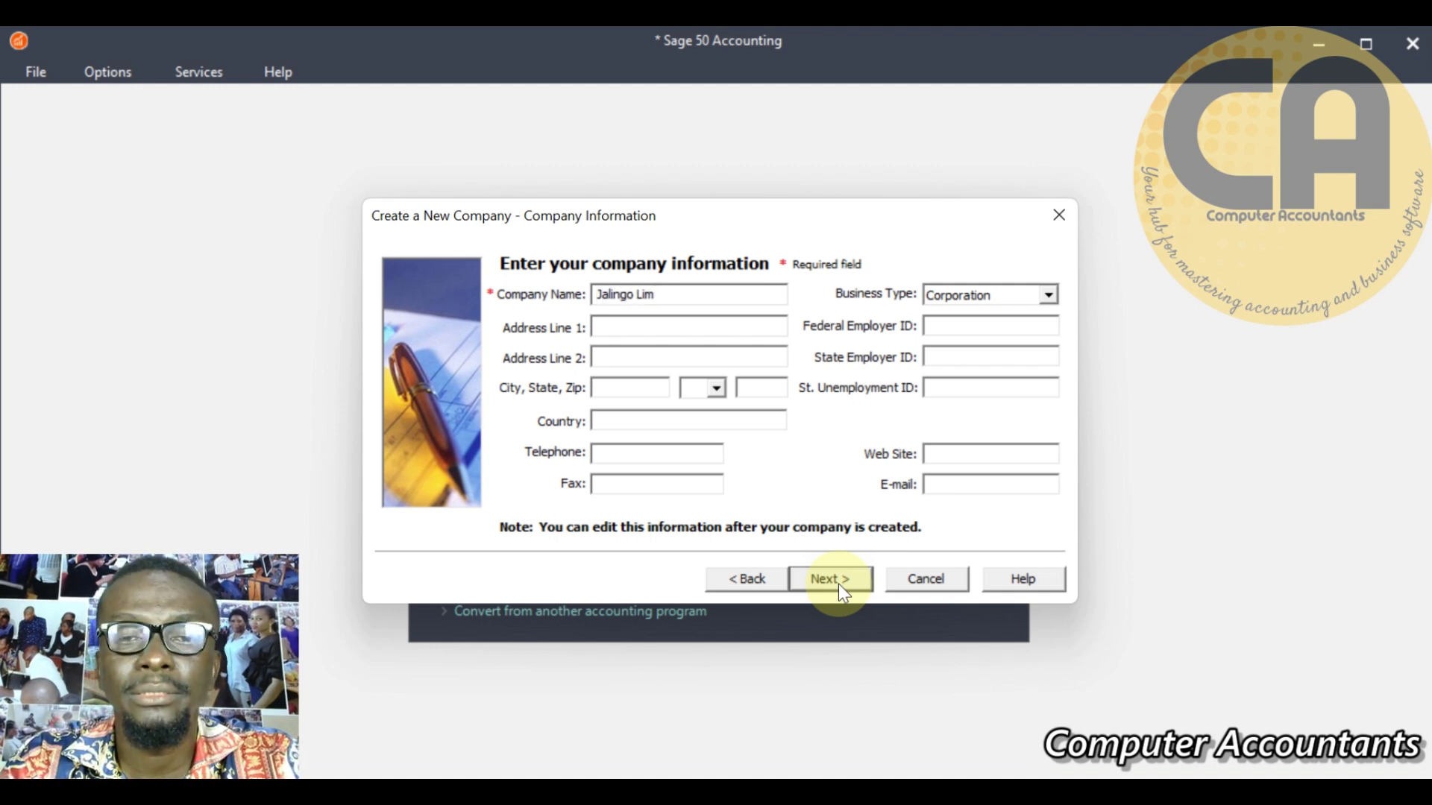
{"action": "type", "text": "ited"}
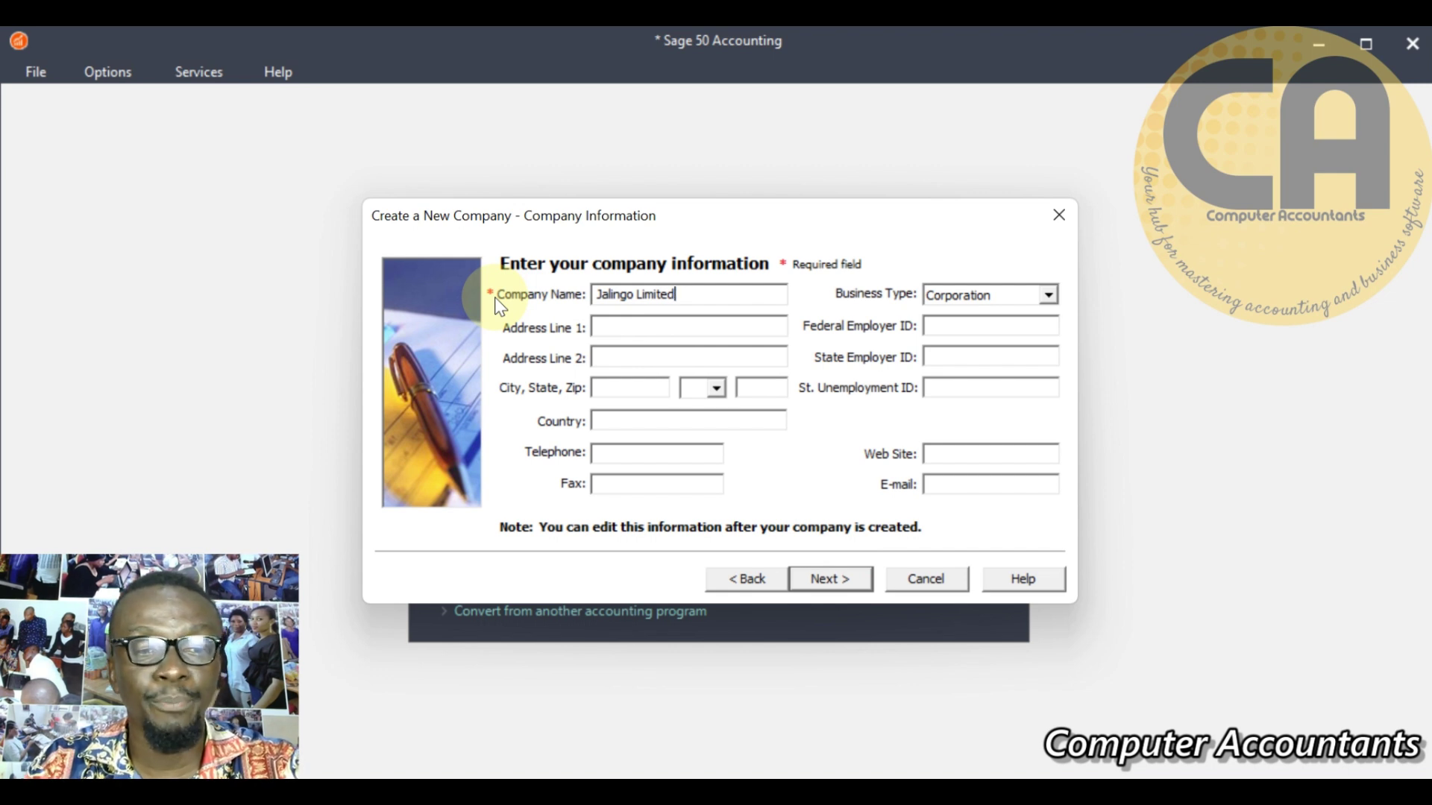
{"action": "left_click", "coordinate": [619, 326]}
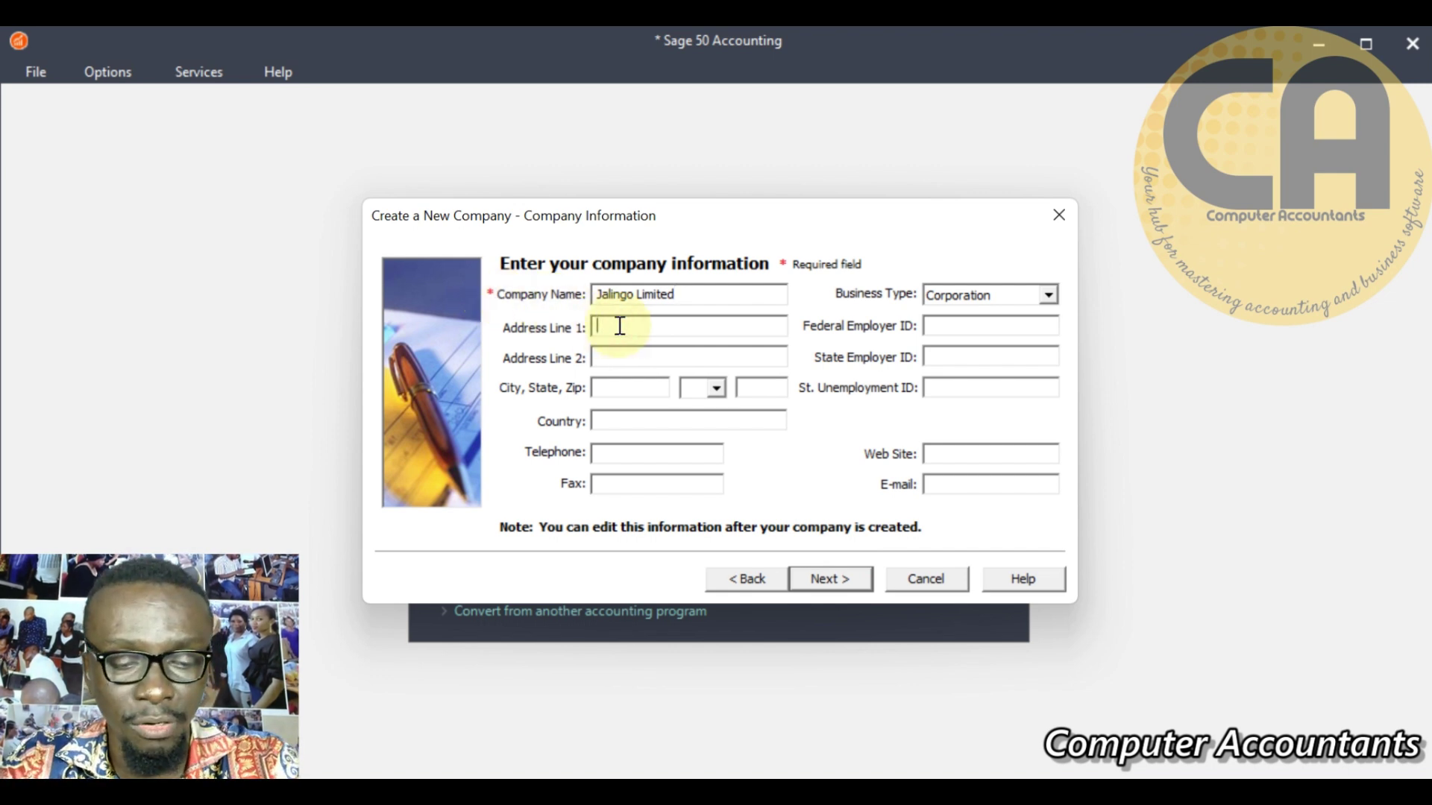
{"action": "type", "text": "23"}
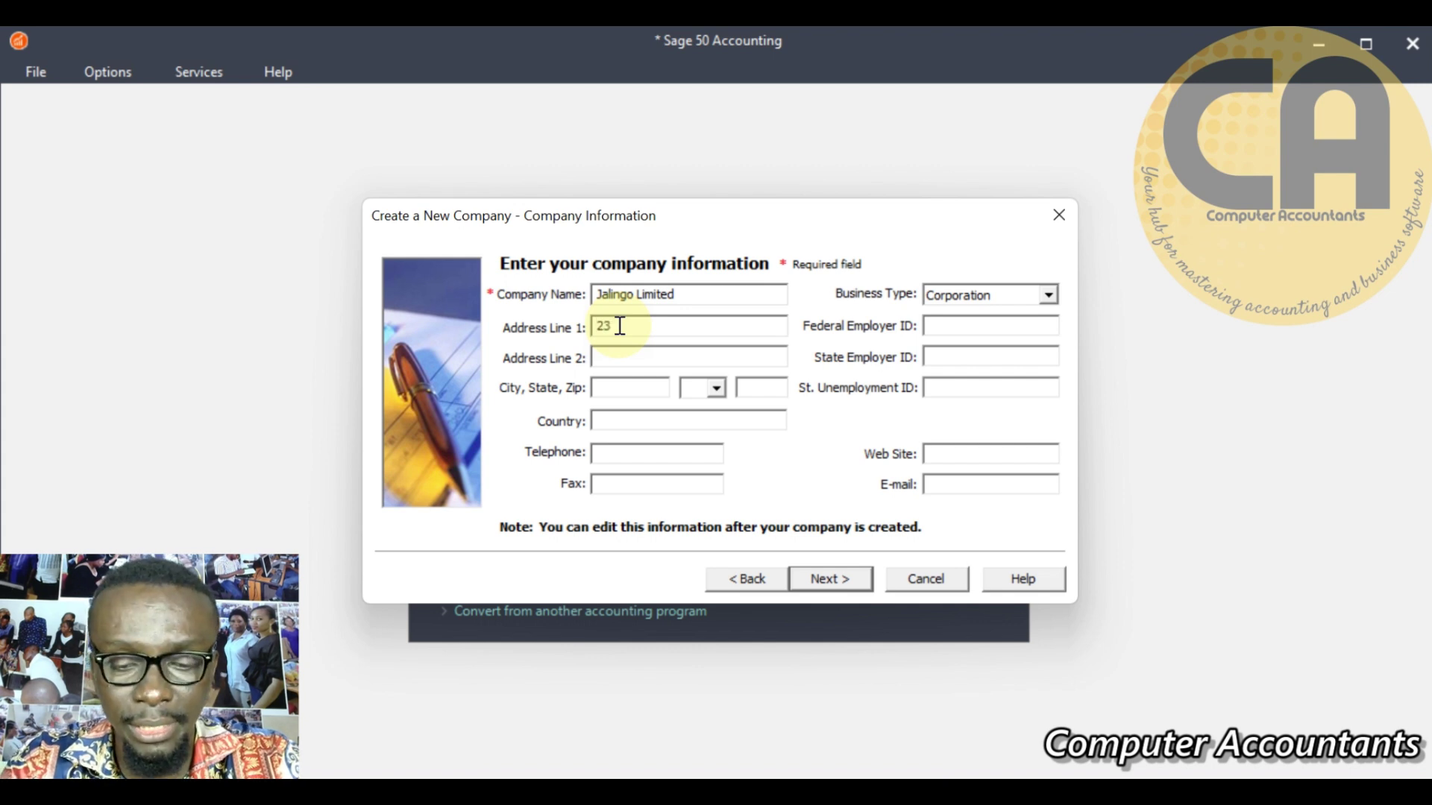
{"action": "type", "text": " H"}
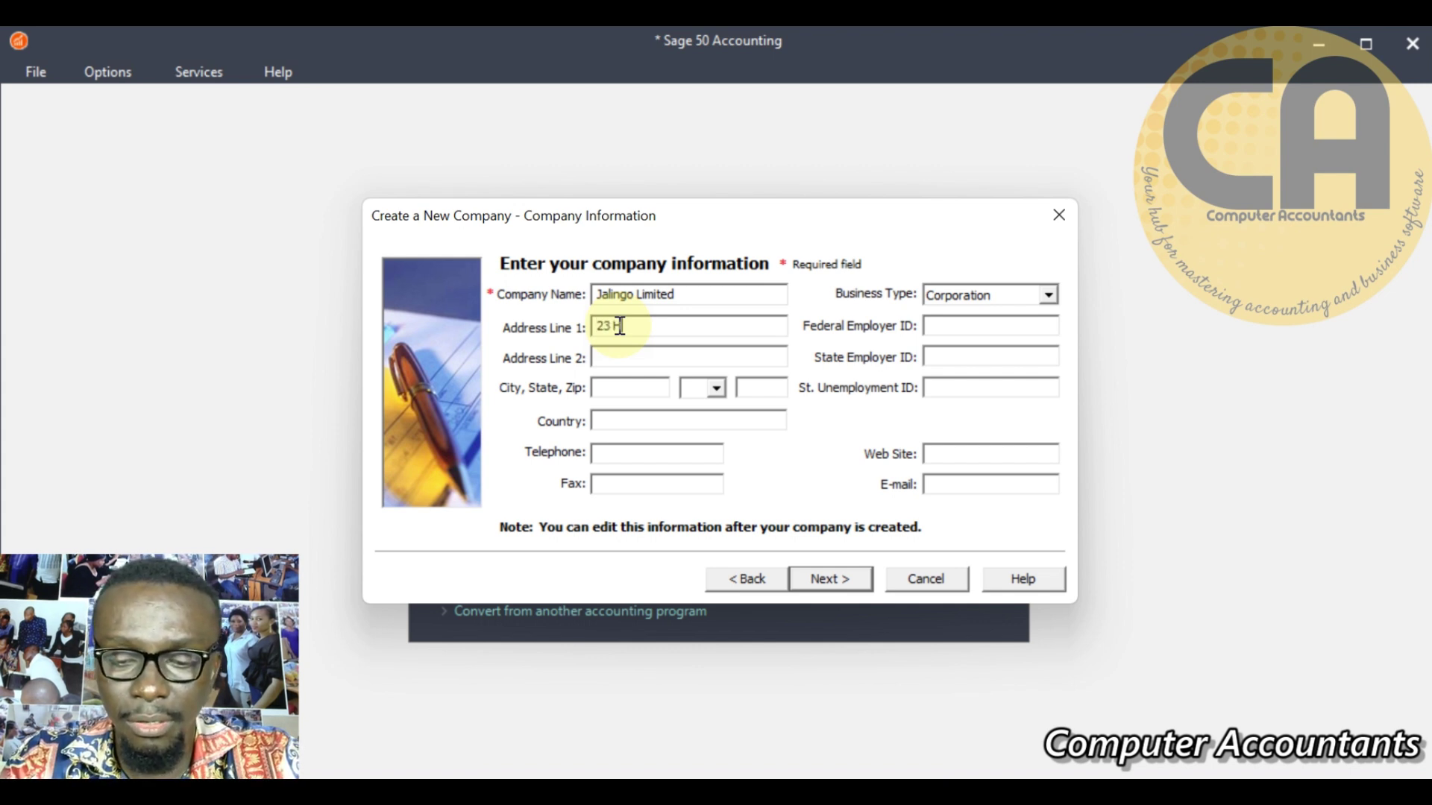
{"action": "type", "text": "old Street"}
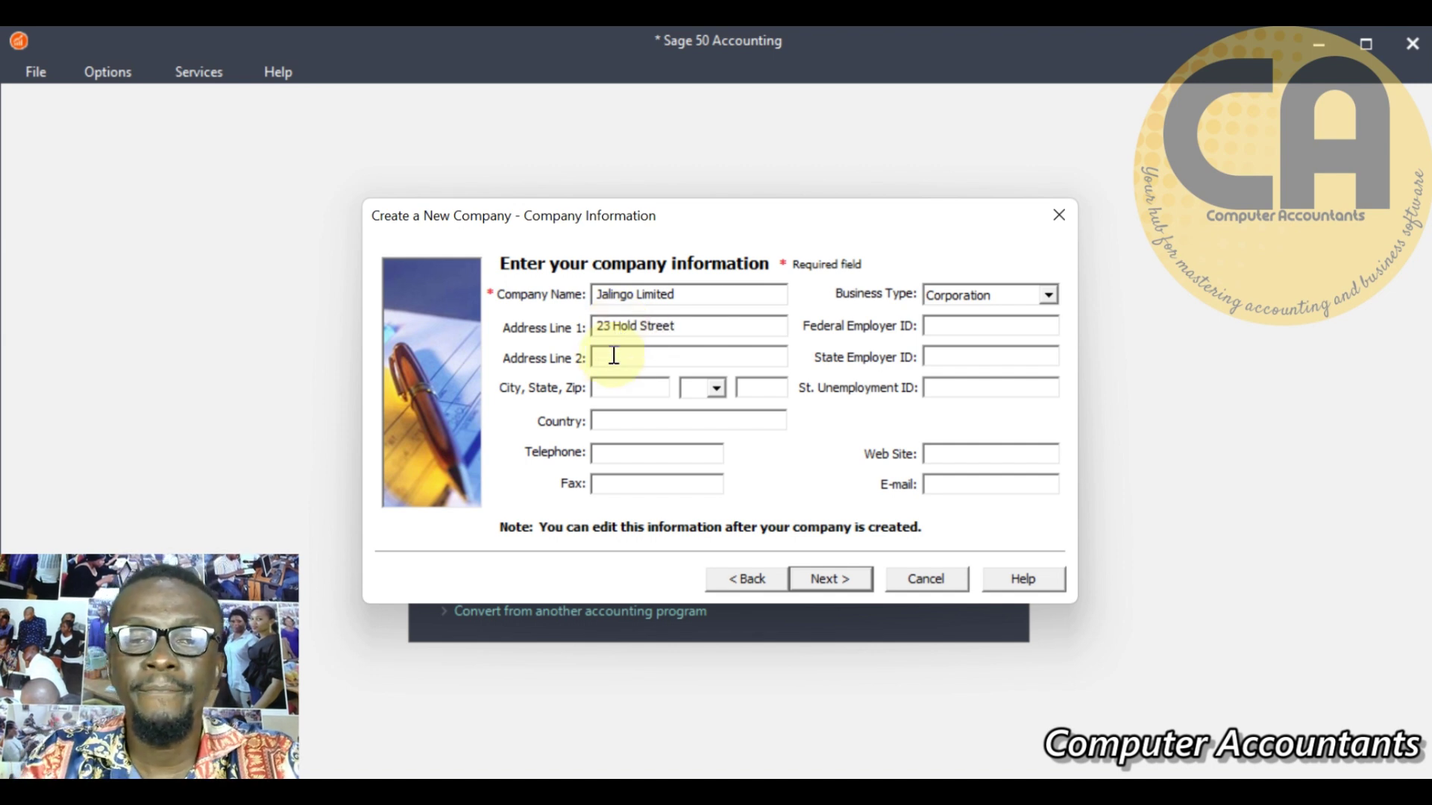
{"action": "left_click", "coordinate": [608, 356]}
{"action": "type", "text": "Op"}
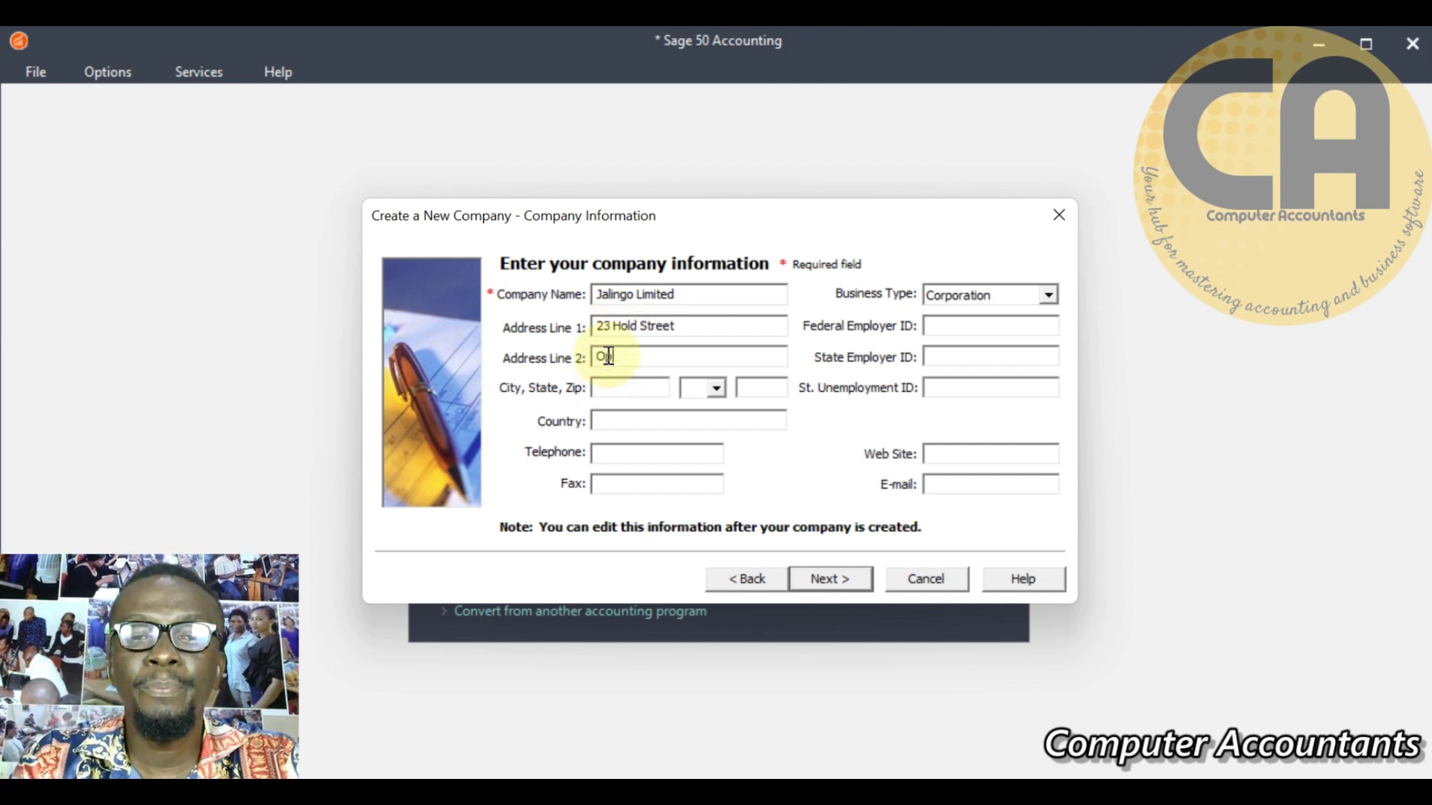
{"action": "type", "text": "p CND"}
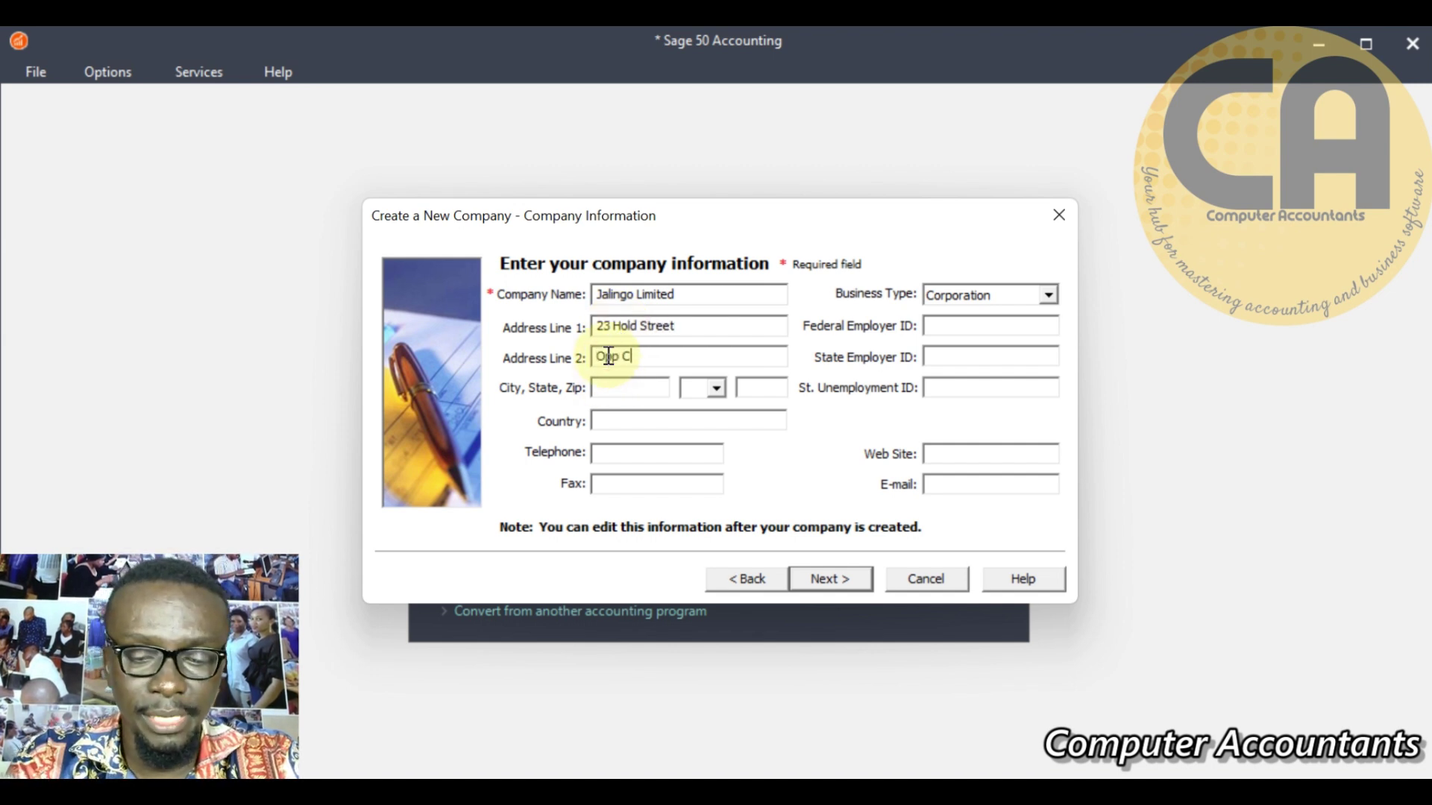
{"action": "key", "text": "BackSpace"}
{"action": "key", "text": "BackSpace"}
{"action": "type", "text": "BN"}
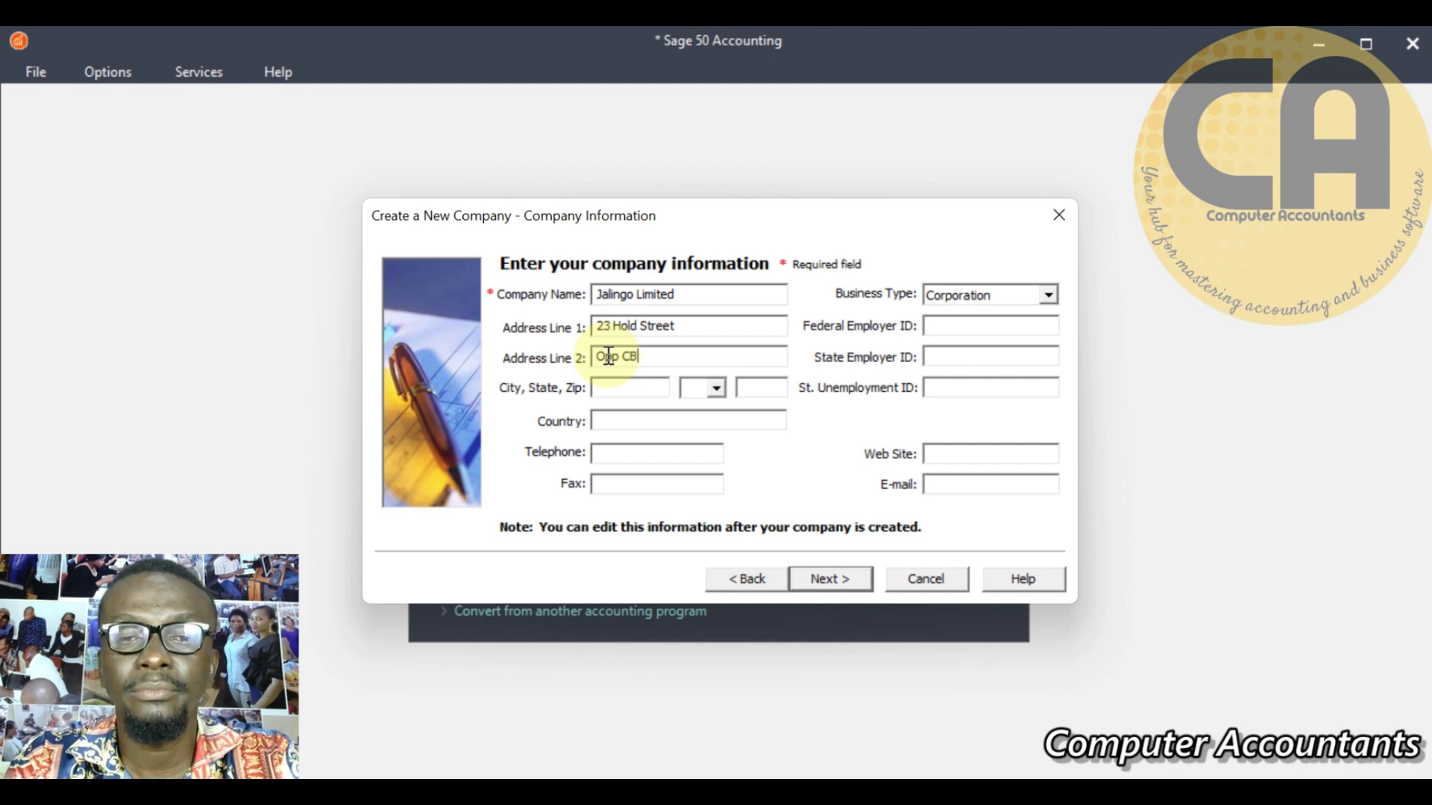
{"action": "left_click", "coordinate": [616, 388]}
{"action": "type", "text": "Wuse"}
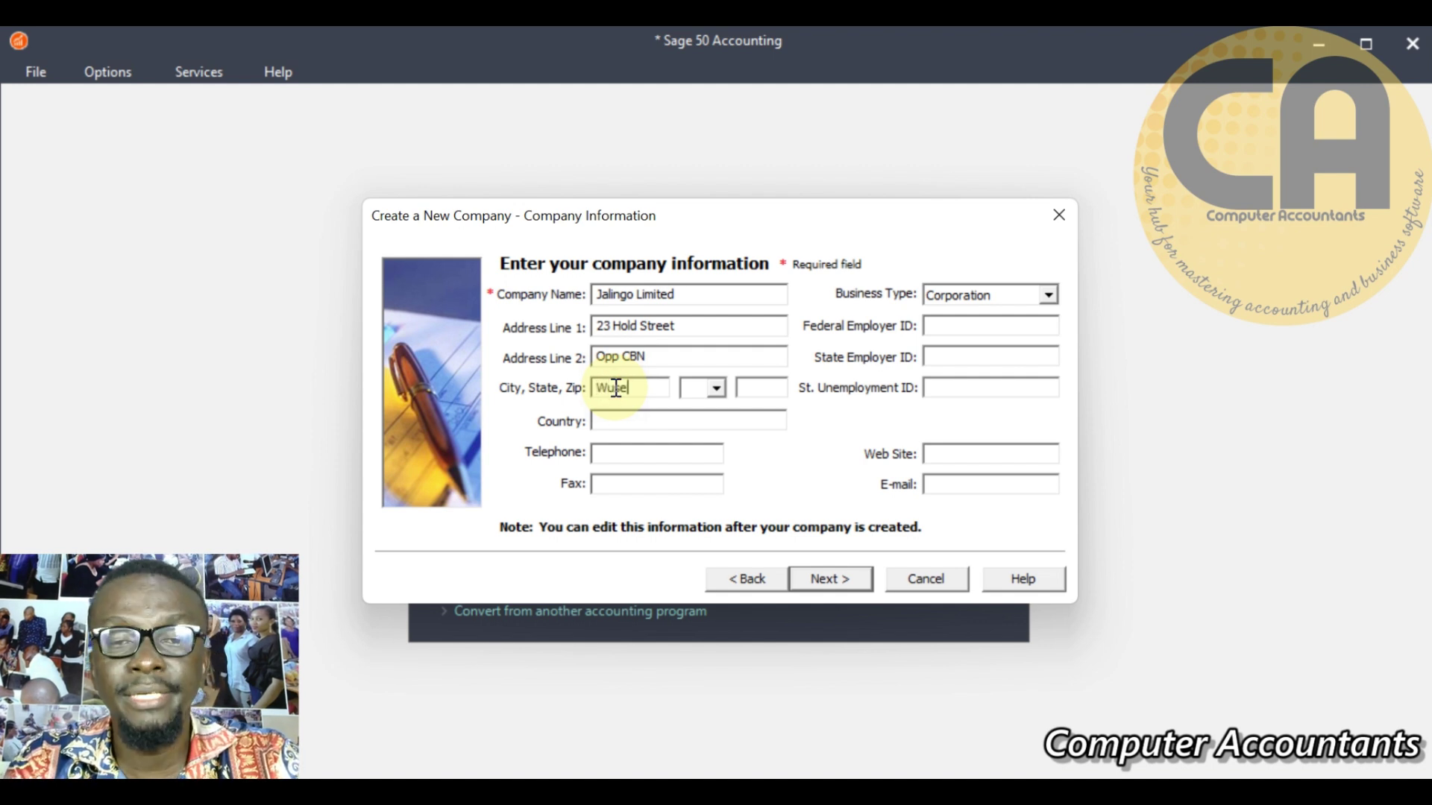
{"action": "left_click", "coordinate": [766, 390]}
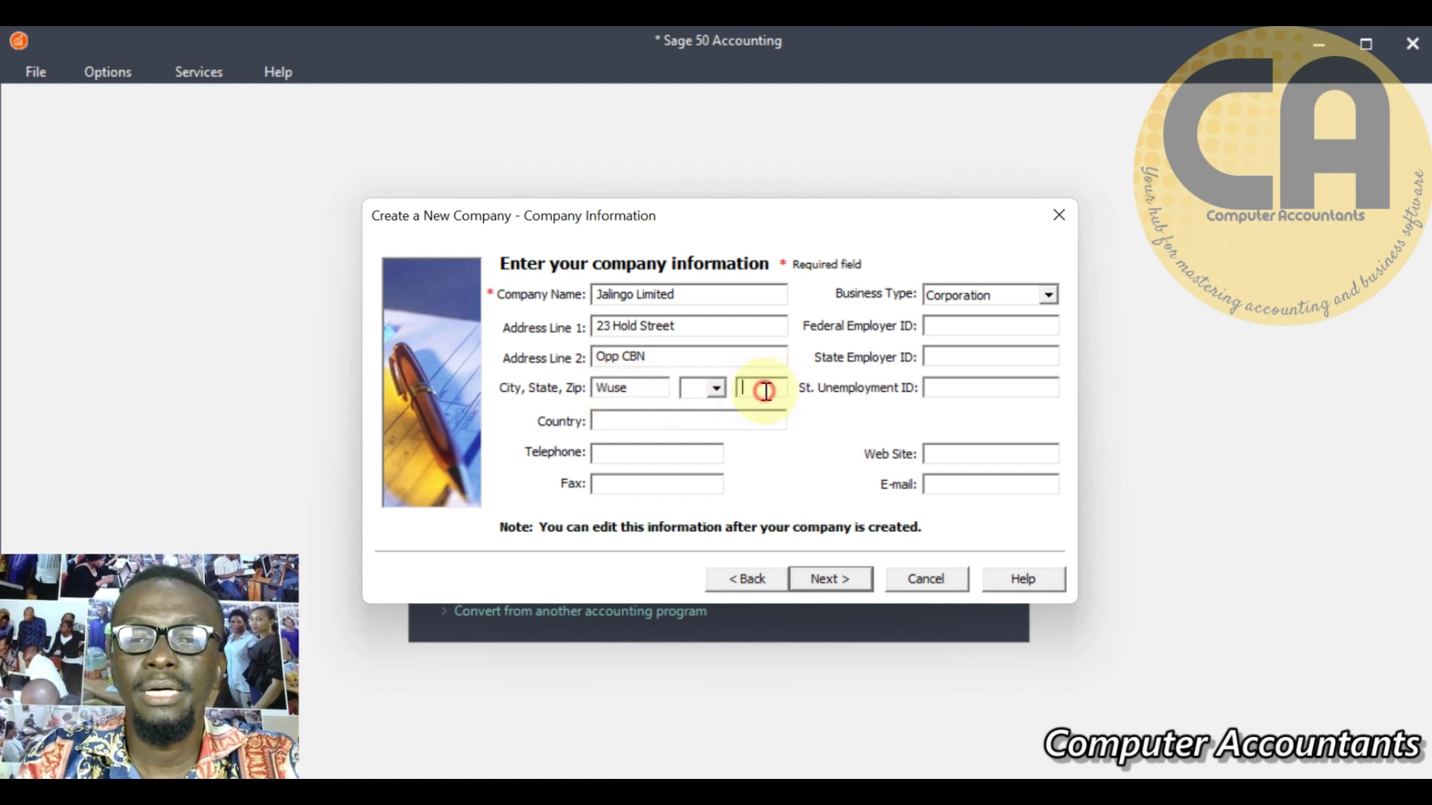
{"action": "type", "text": "Abuja"}
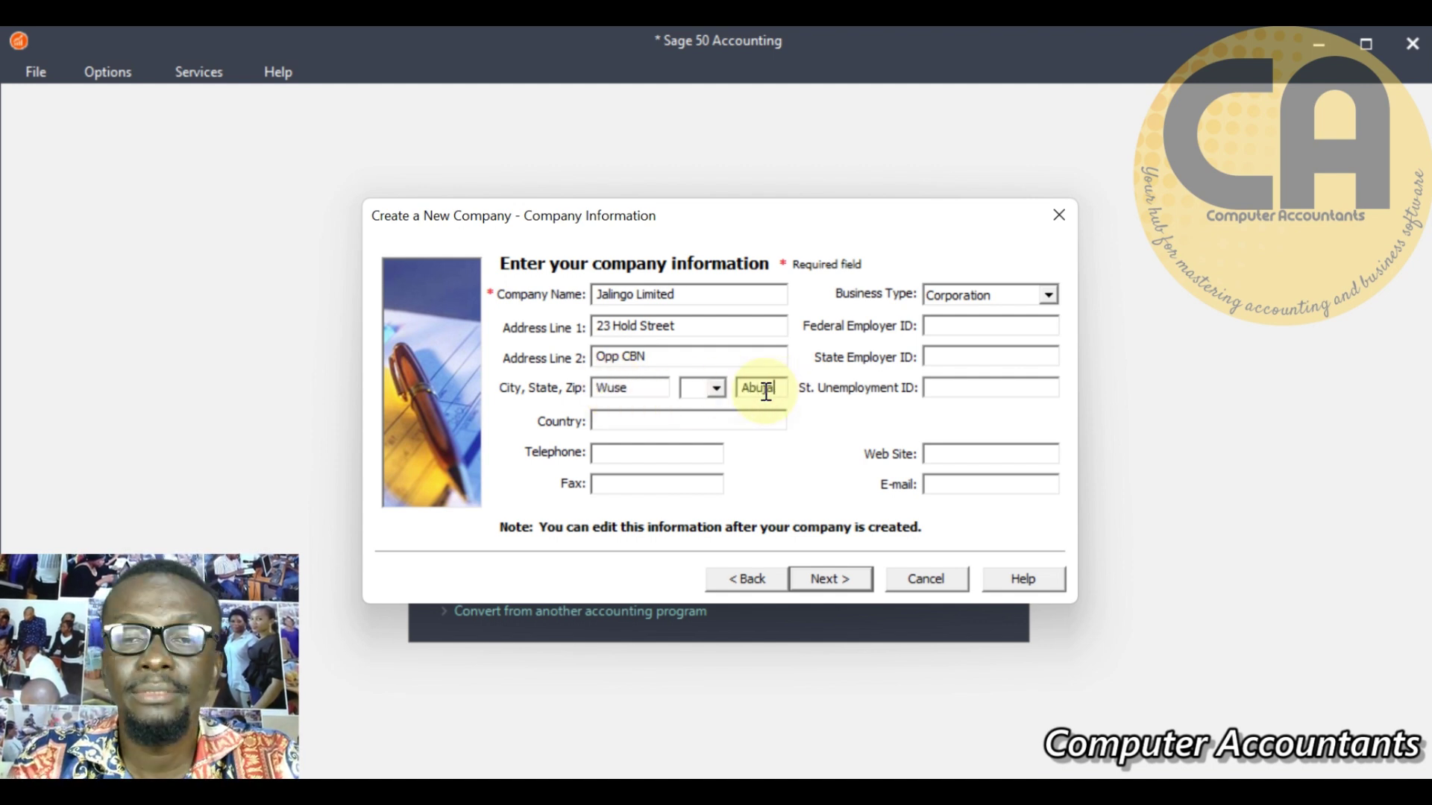
- Set the country to 'Nigeria' and fill in the company's telephone number
{"action": "left_click", "coordinate": [683, 417]}
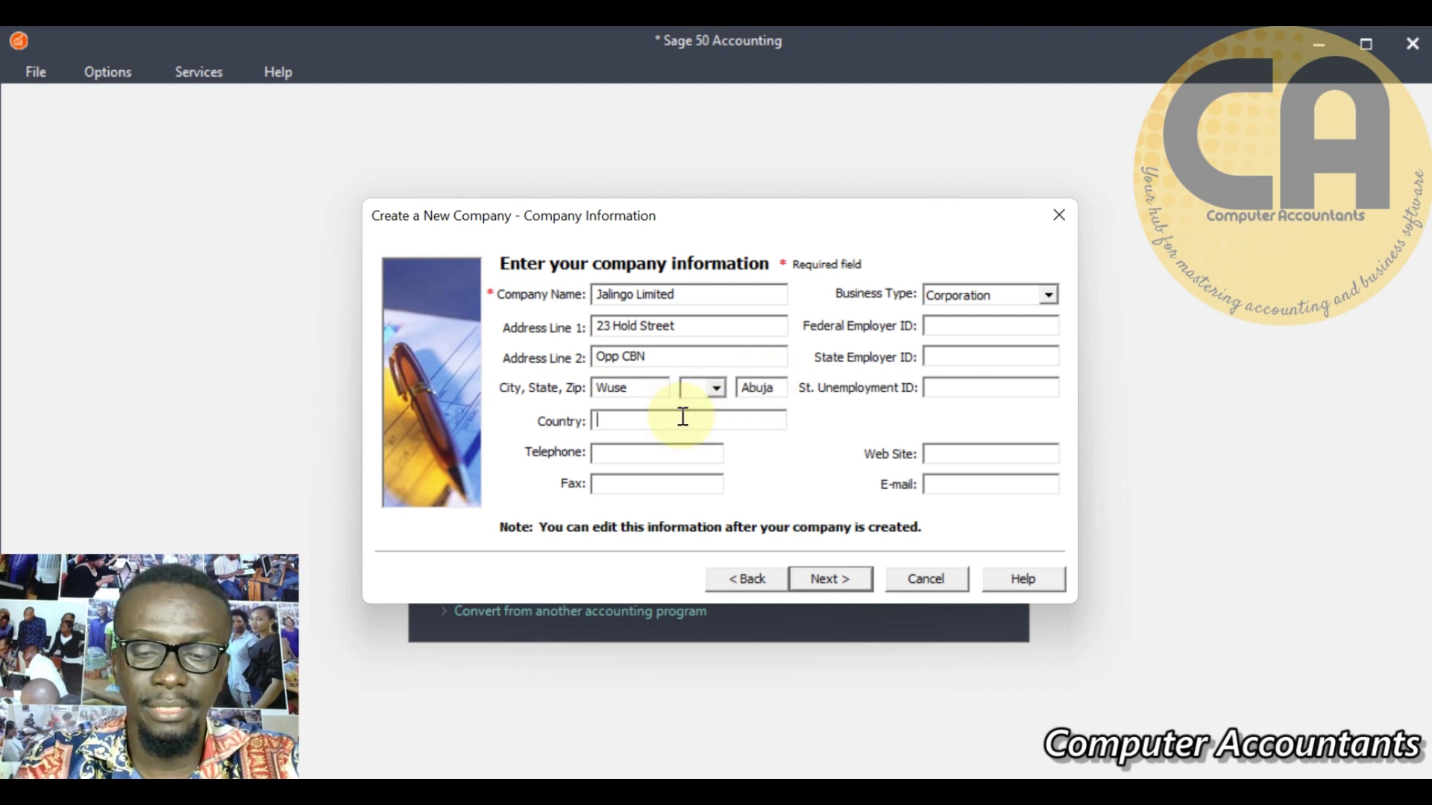
{"action": "type", "text": "nigeria"}
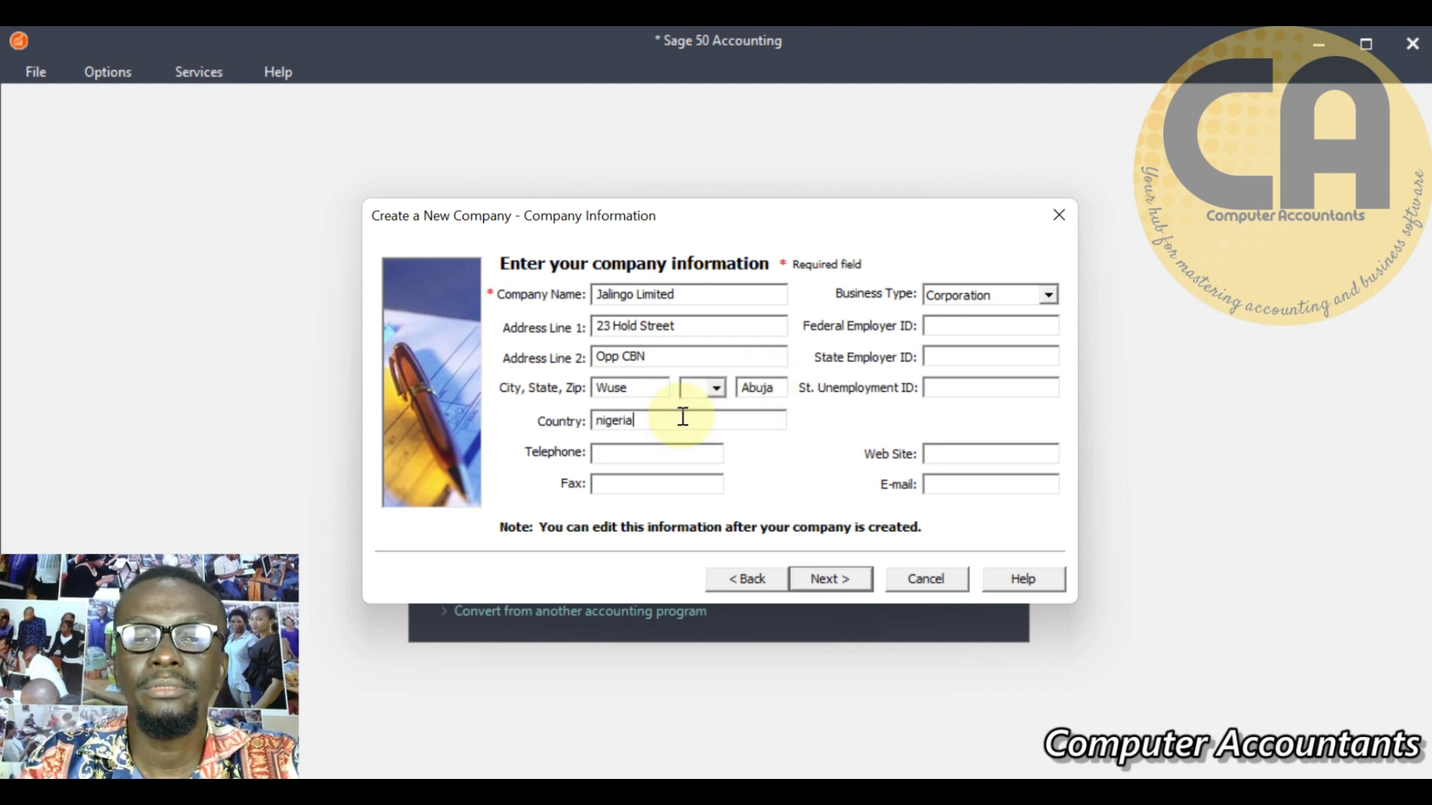
{"action": "left_click", "coordinate": [640, 451]}
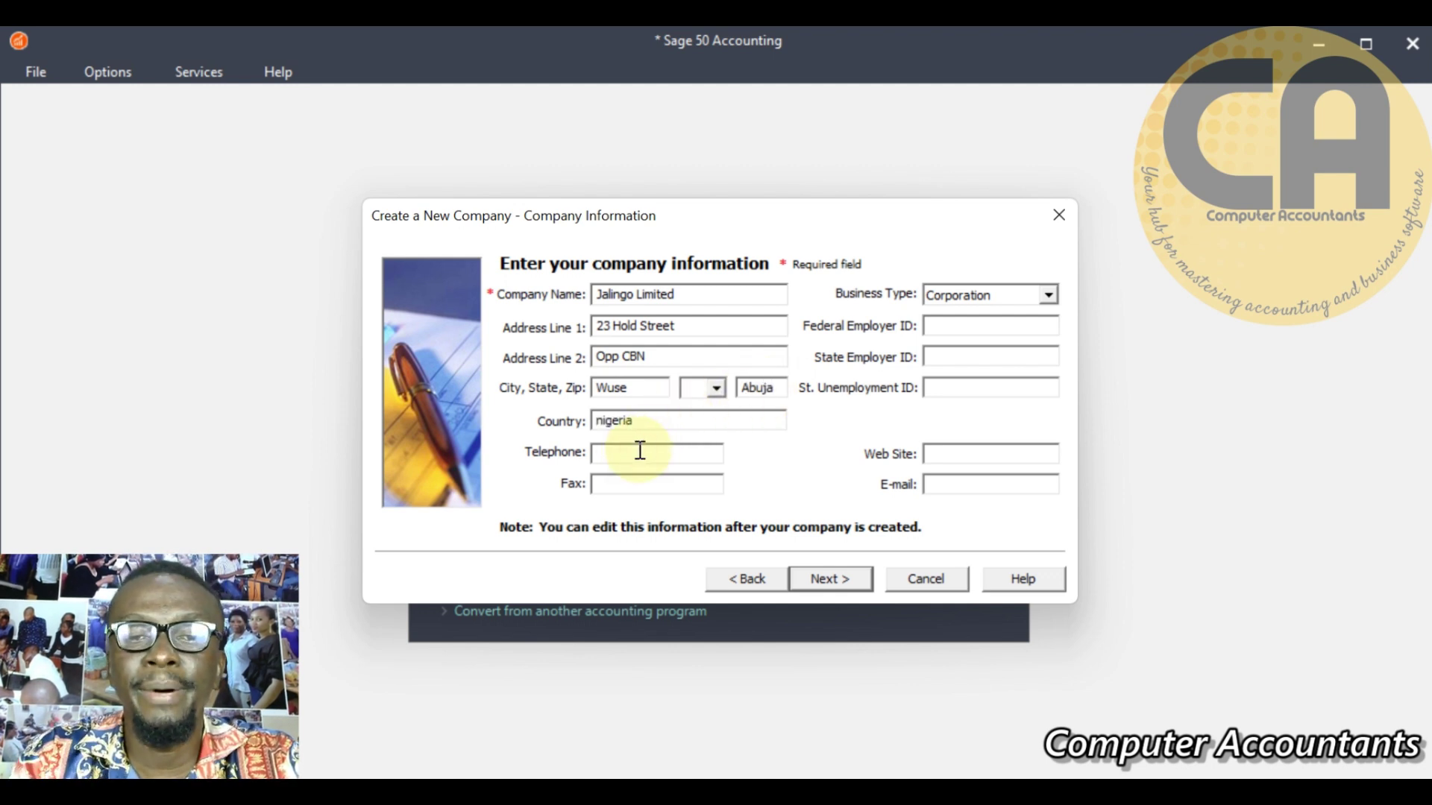
{"action": "left_click", "coordinate": [606, 427]}
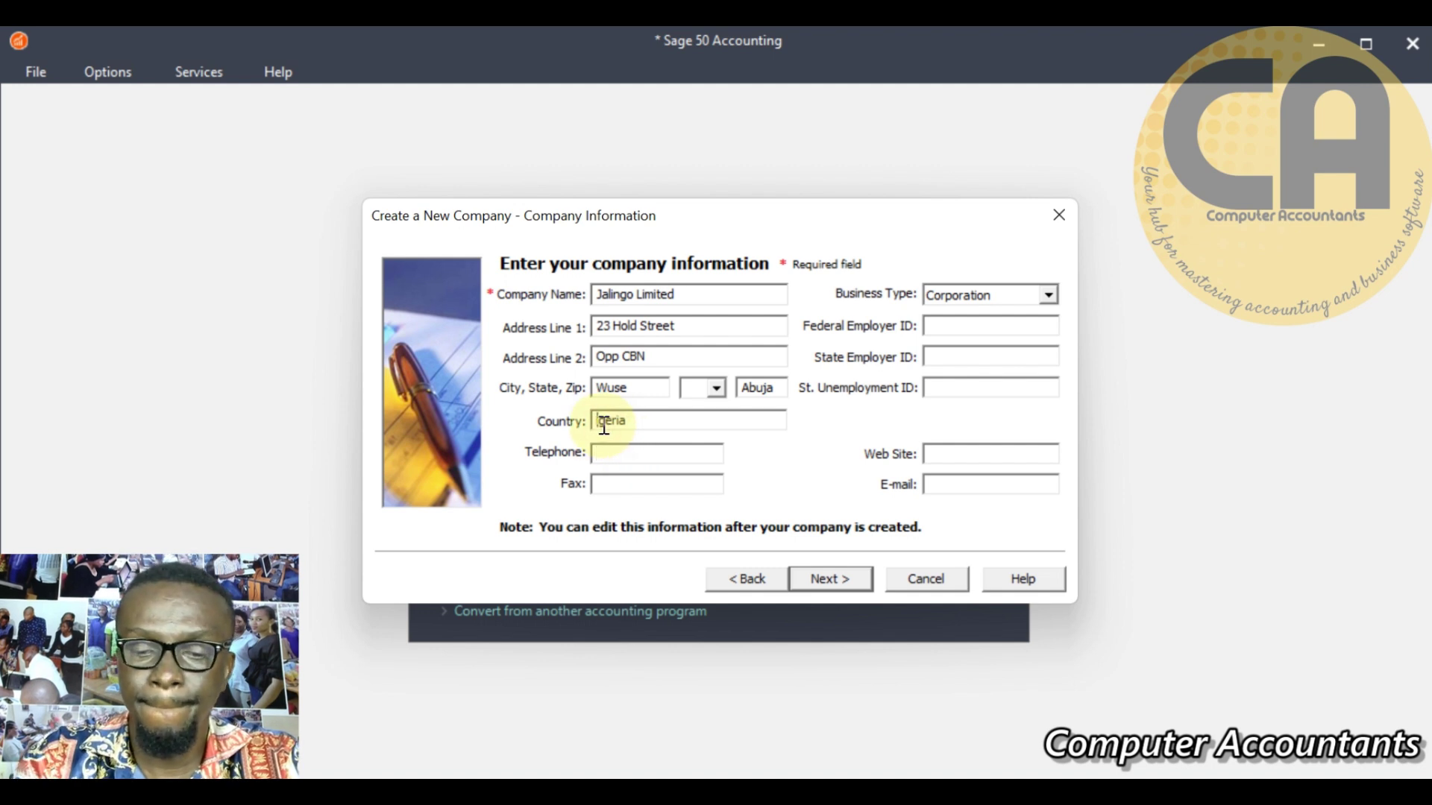
{"action": "key", "text": "BackSpace"}
{"action": "type", "text": "N"}
{"action": "left_click", "coordinate": [618, 449]}
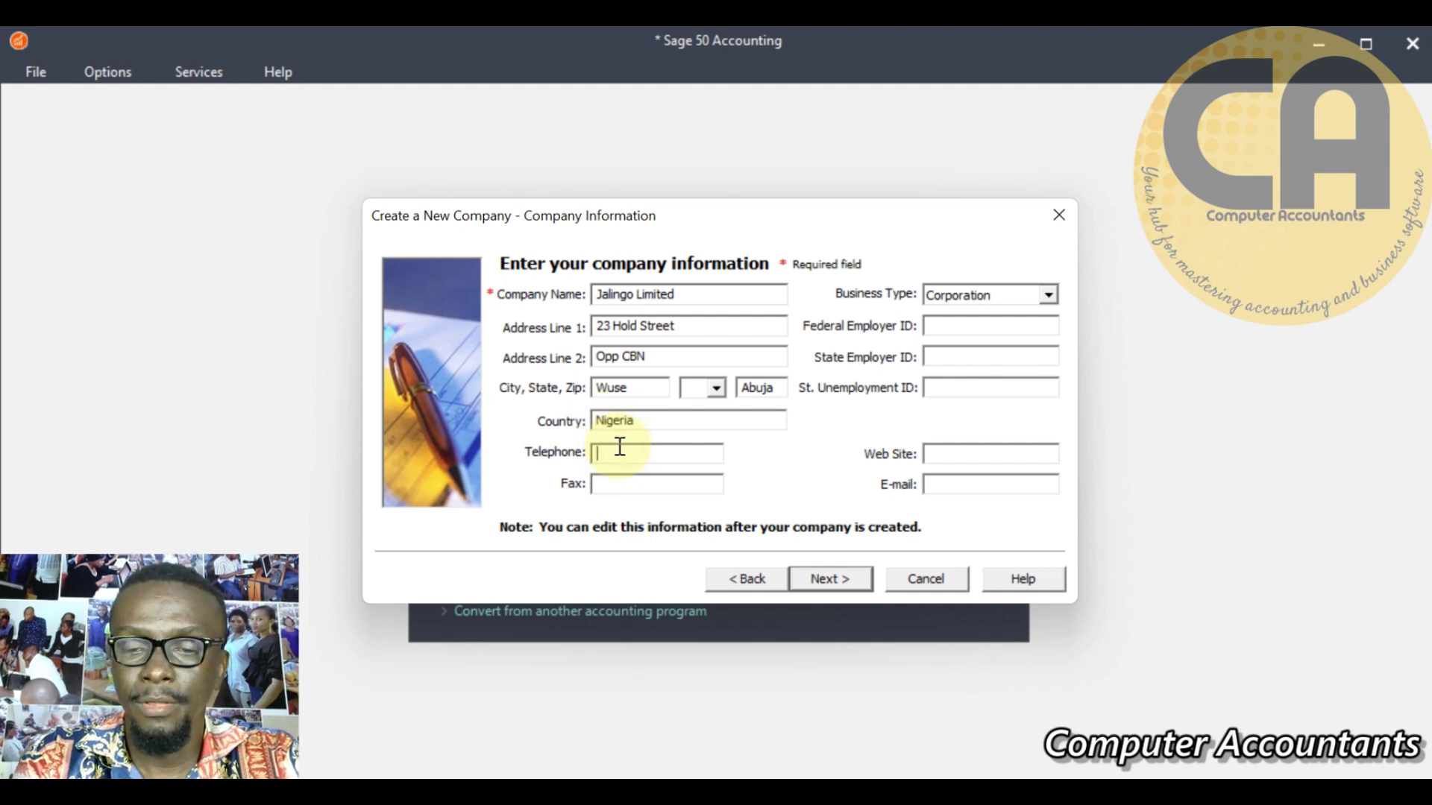
{"action": "type", "text": "090887766"}
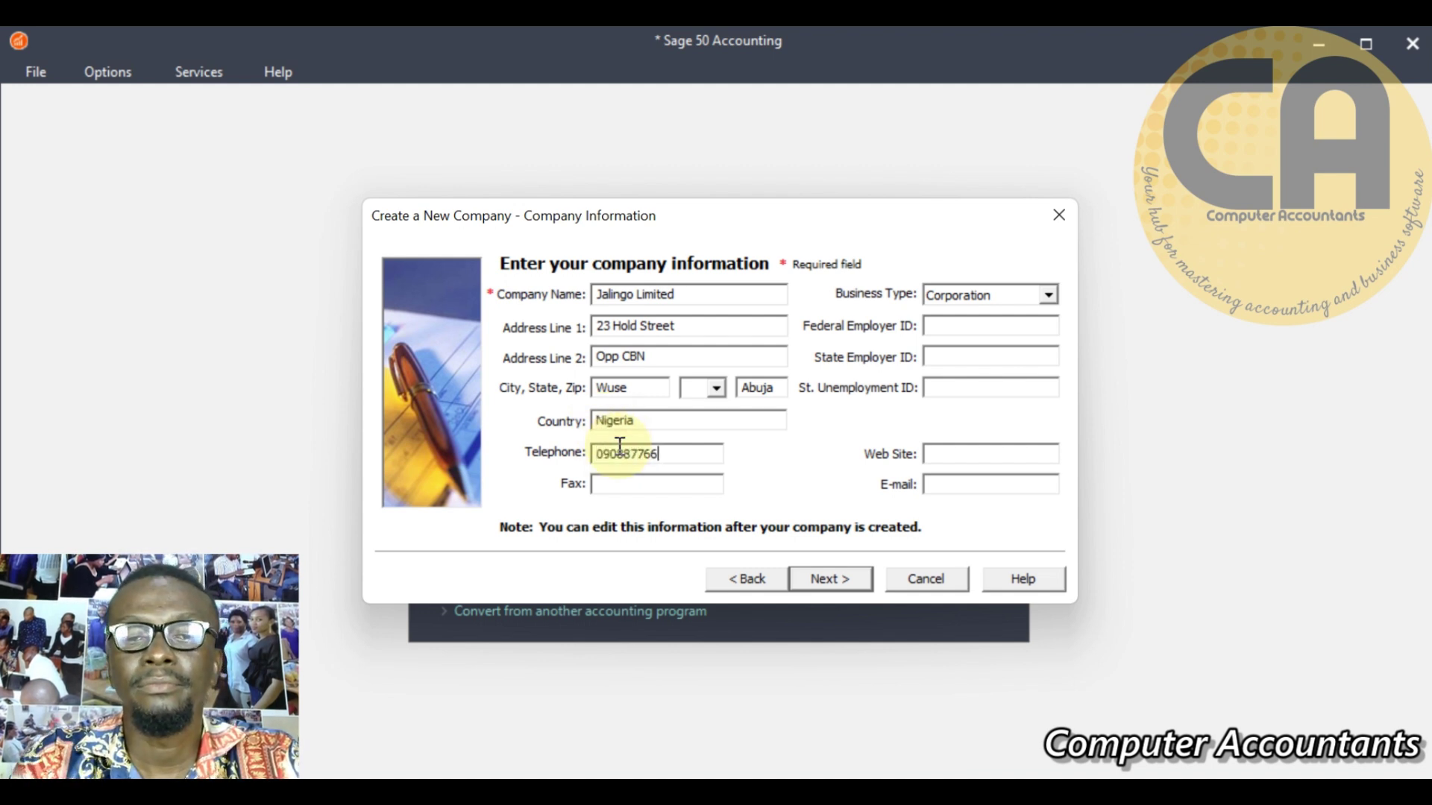
- Make the business type Sole Proprietorship and move through the Web Site and E-mail fields
{"action": "left_click", "coordinate": [1052, 297]}
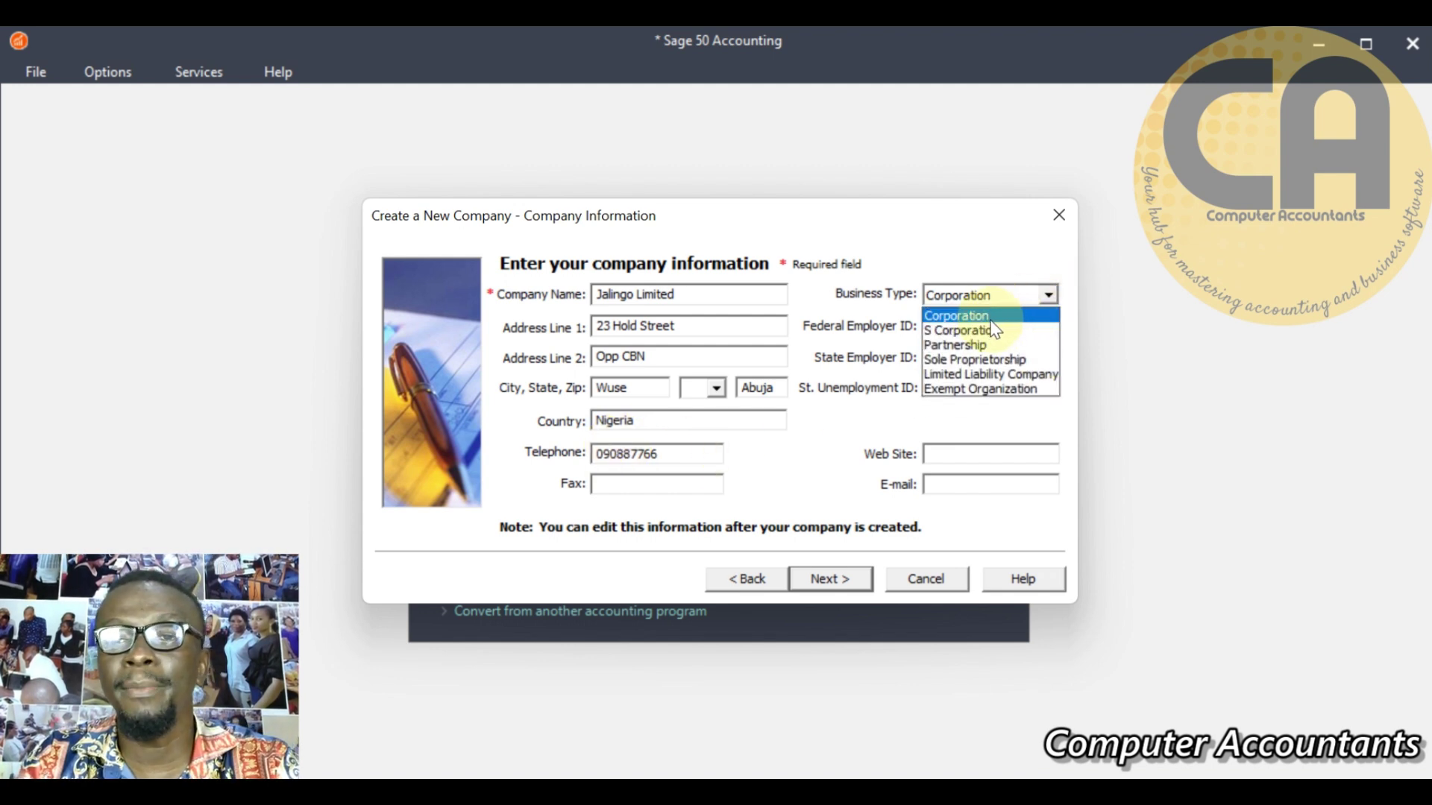
{"action": "left_click", "coordinate": [975, 359]}
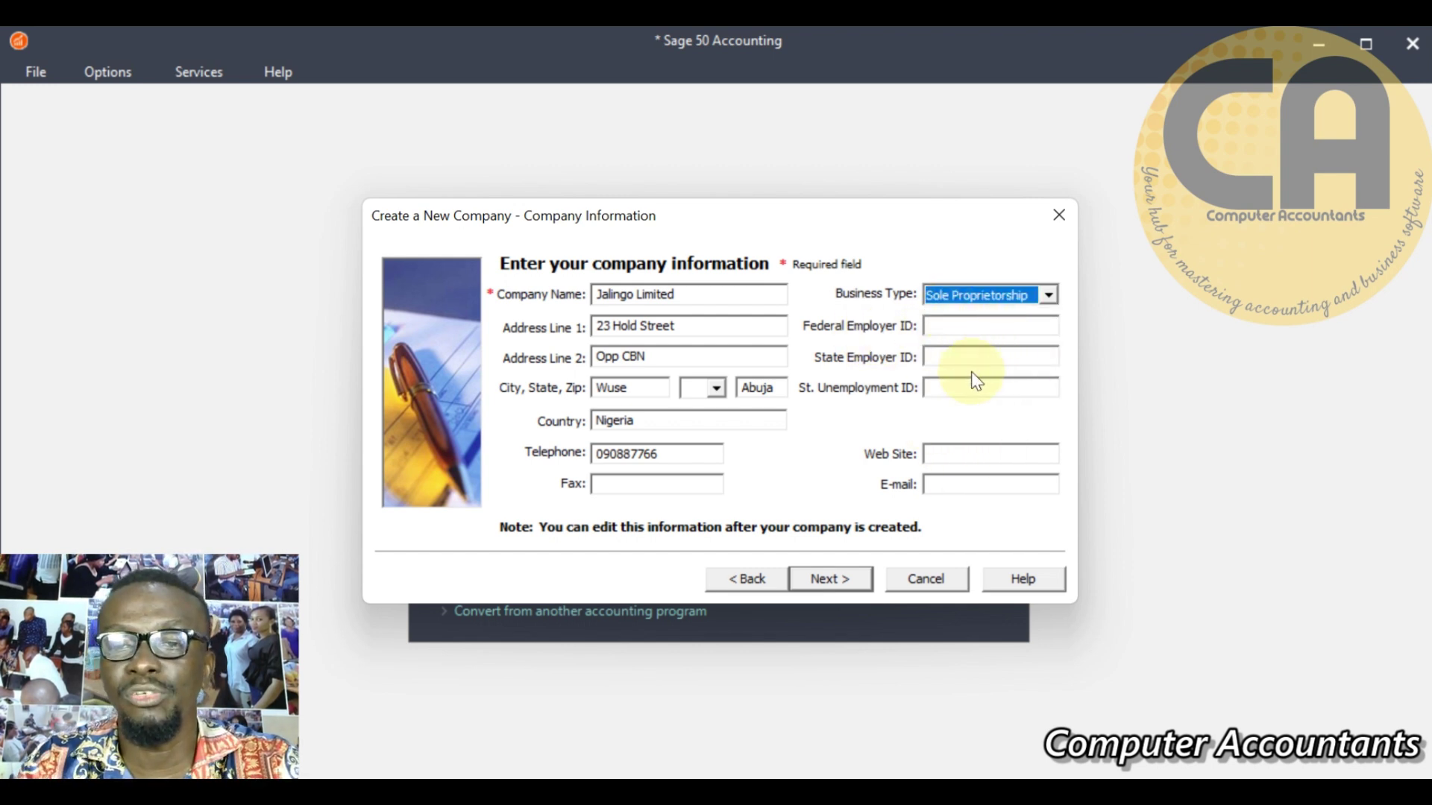
{"action": "left_click", "coordinate": [959, 455]}
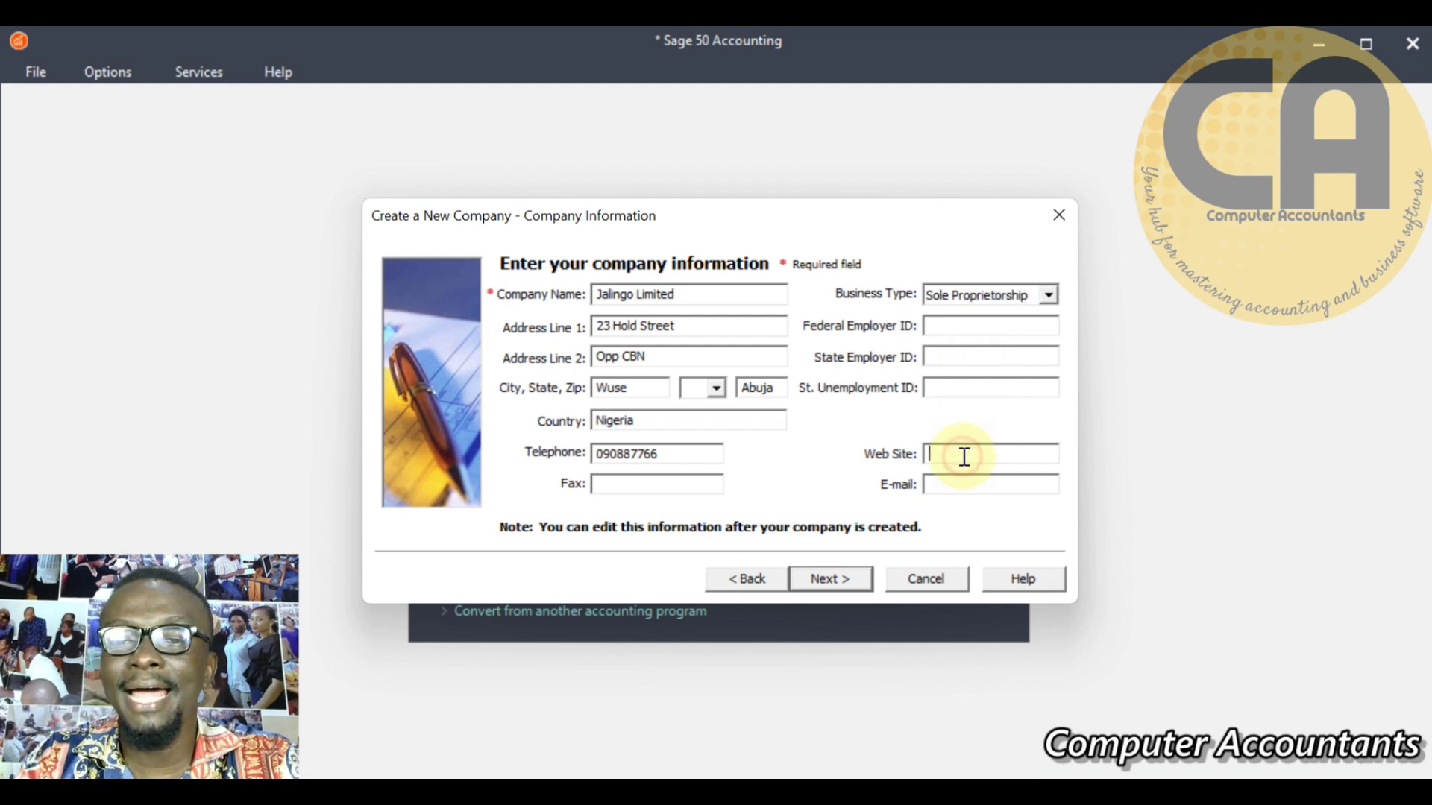
{"action": "left_click", "coordinate": [956, 485]}
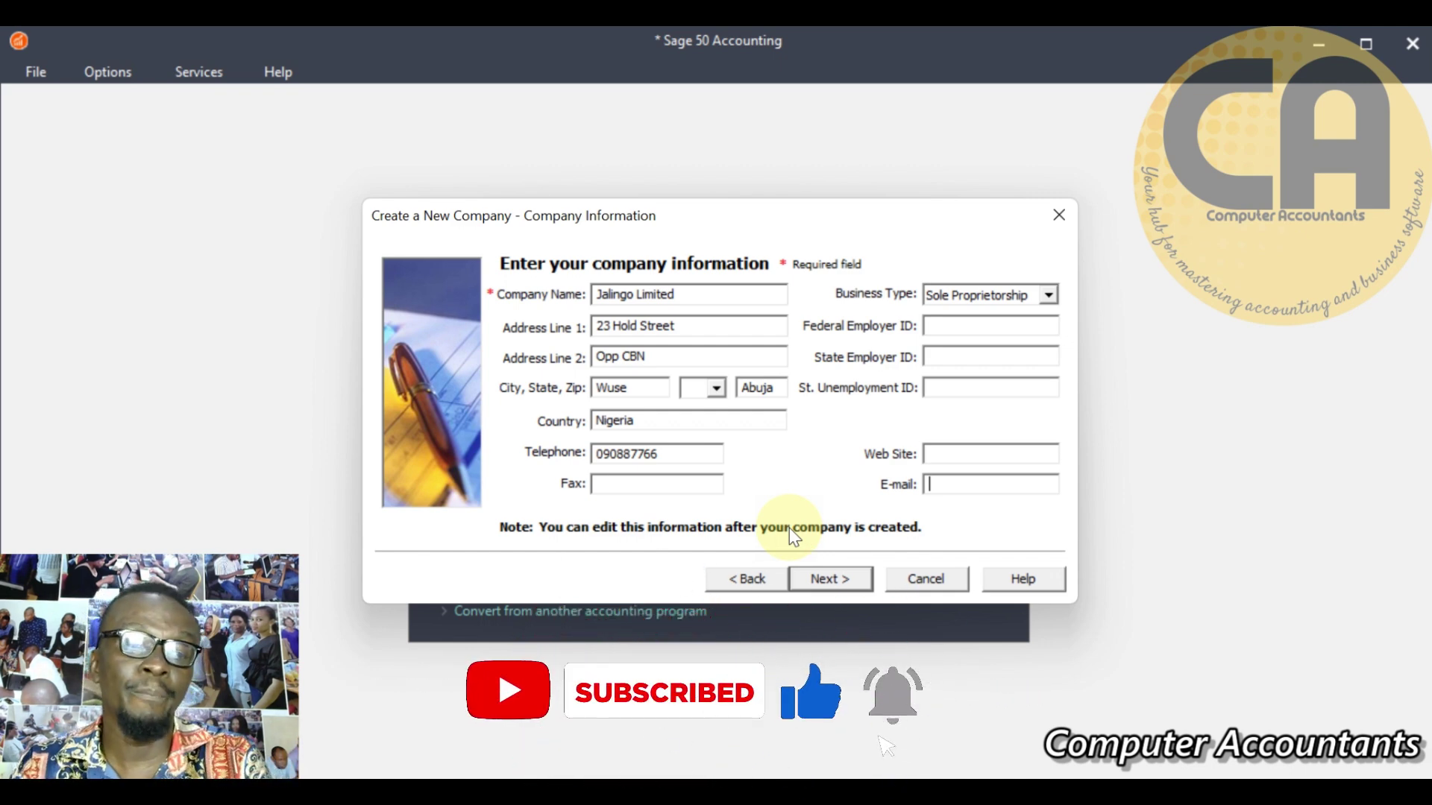
- Continue from the Company Information page to the setup method page
{"action": "left_click", "coordinate": [841, 583]}
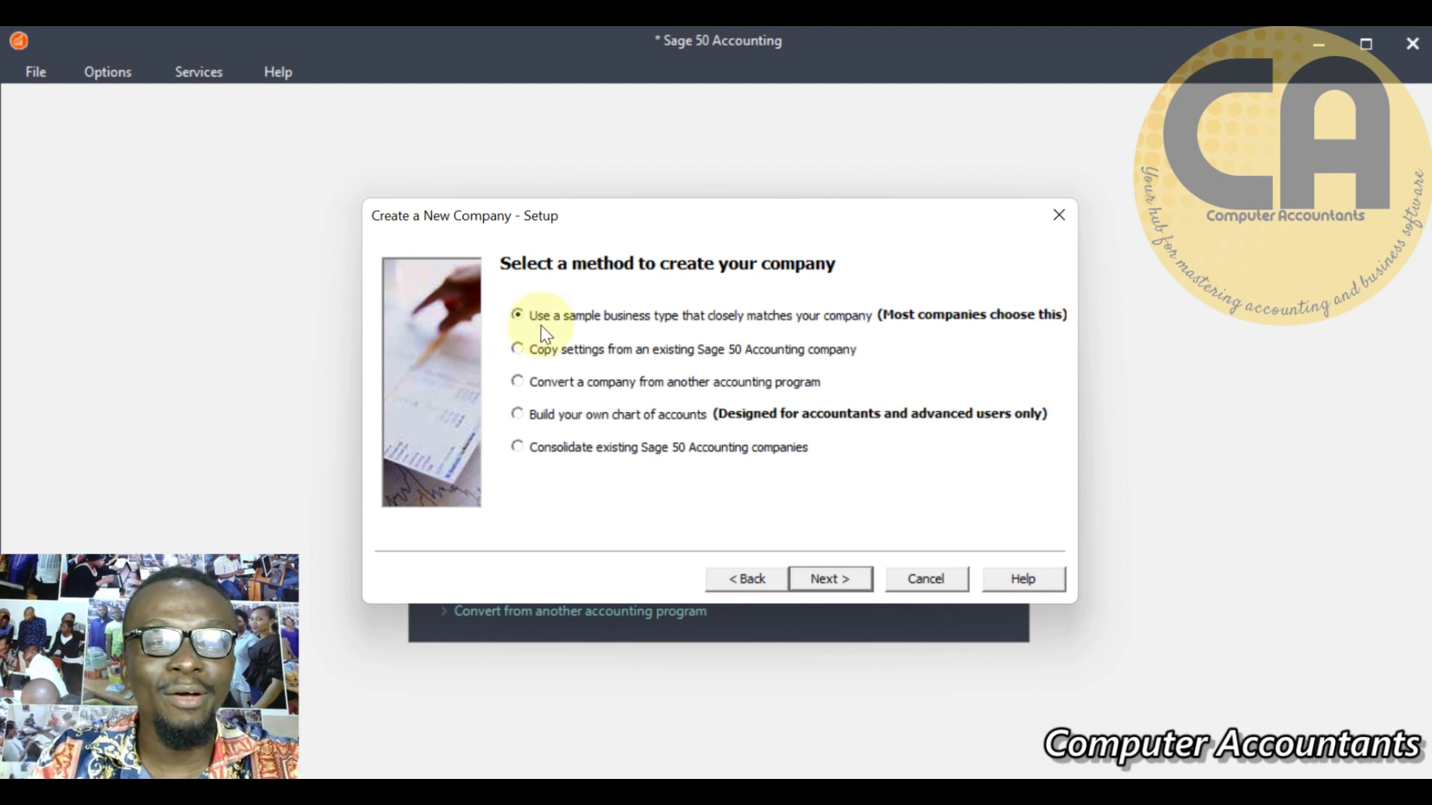
{"action": "left_click", "coordinate": [831, 584]}
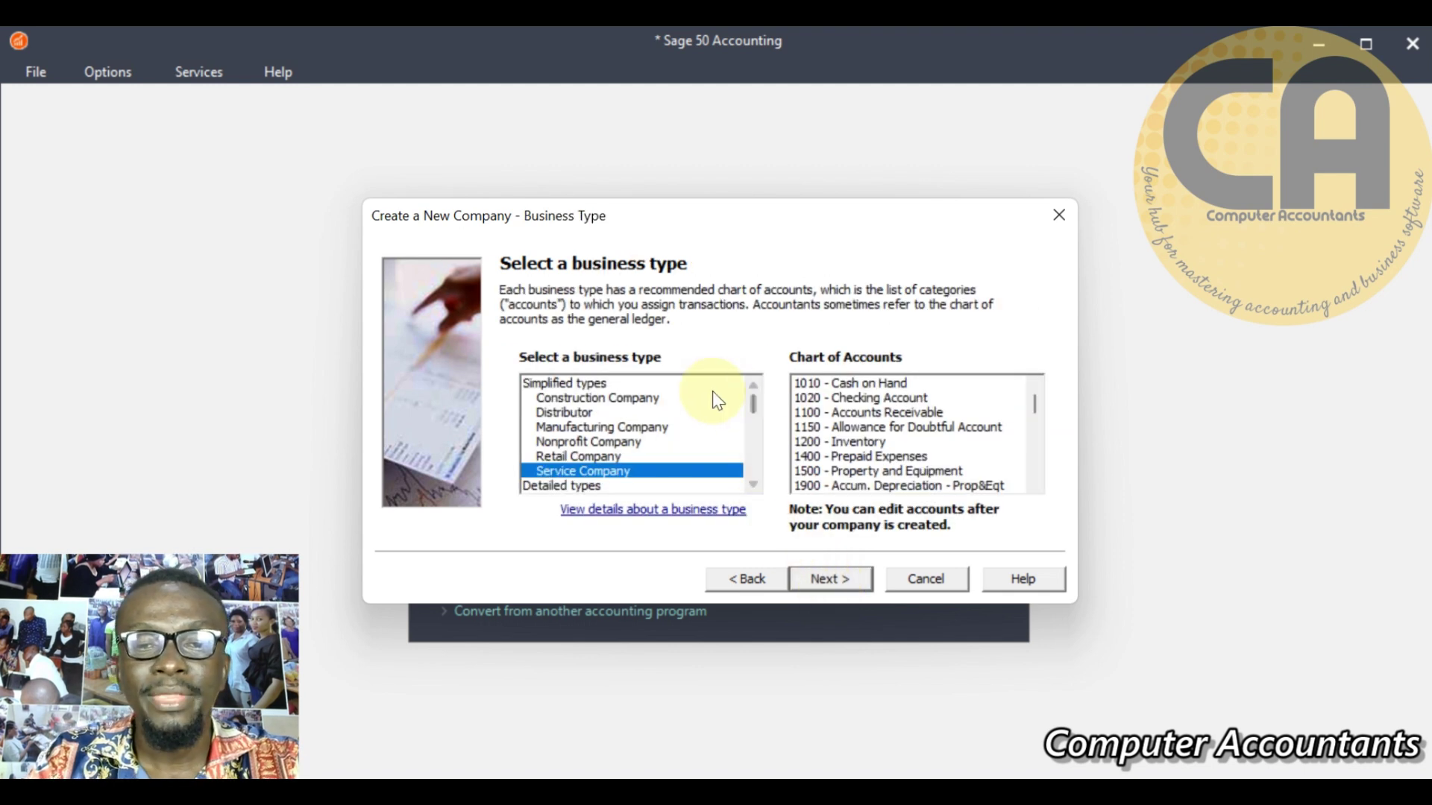
{"action": "left_click", "coordinate": [597, 399]}
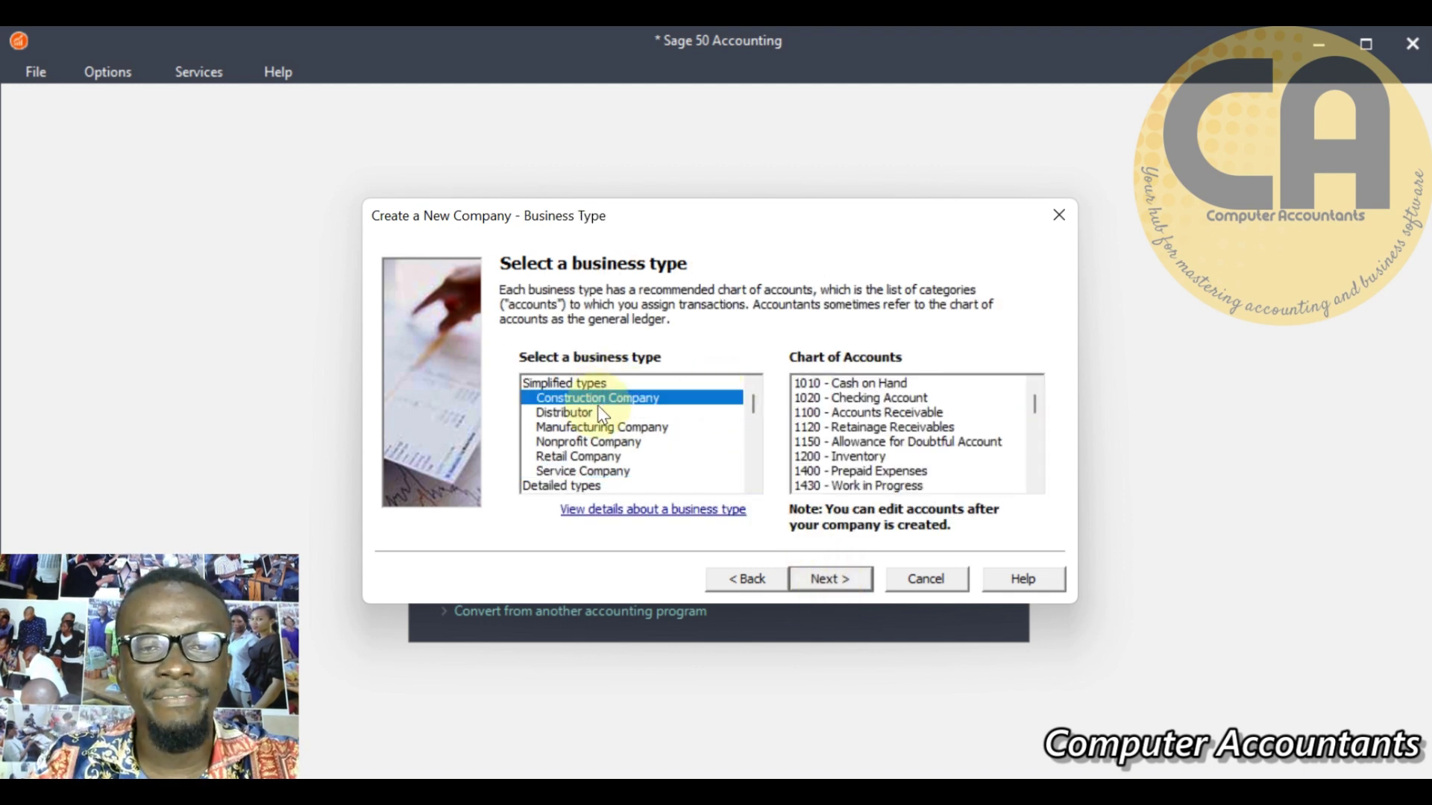
{"action": "left_click", "coordinate": [587, 415]}
{"action": "left_click", "coordinate": [589, 443]}
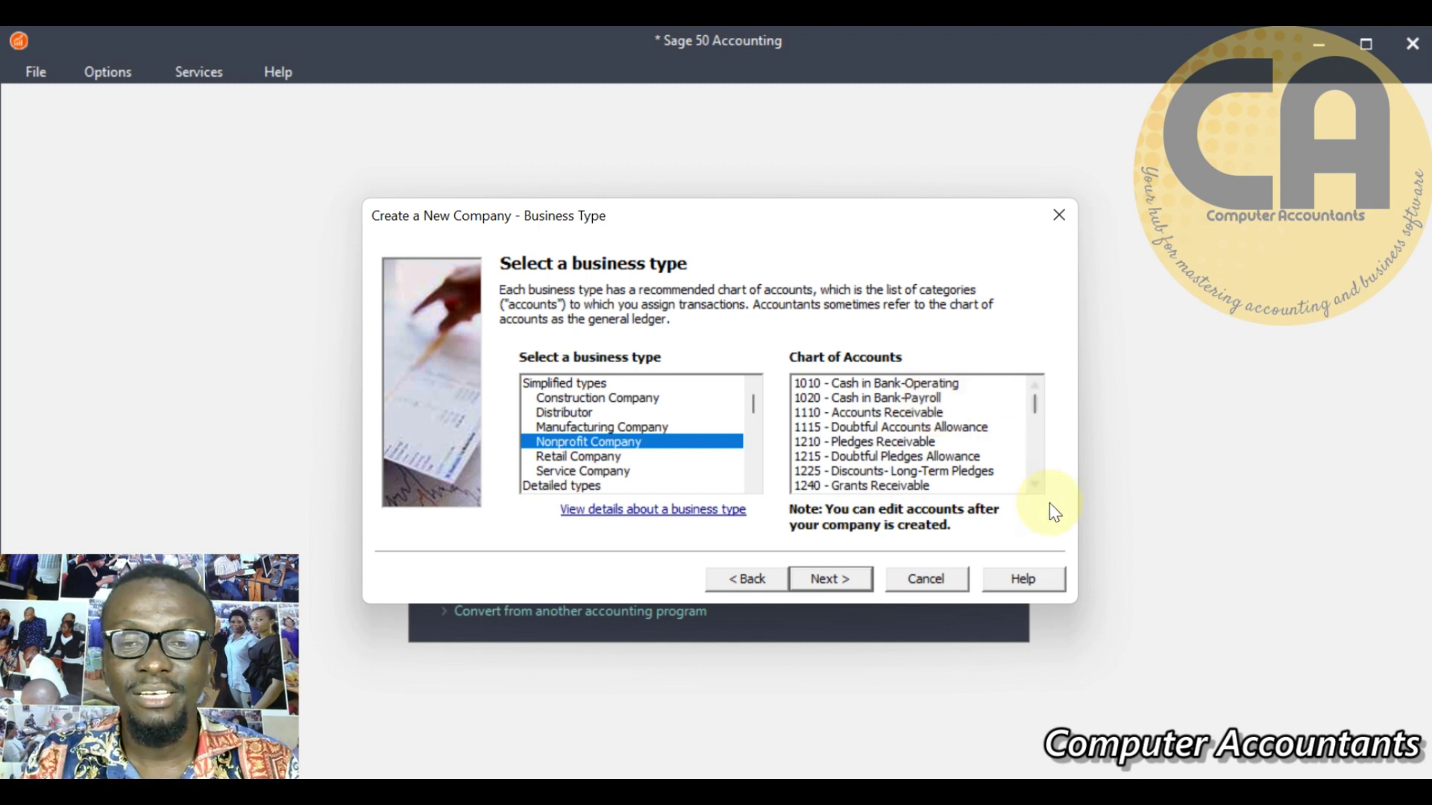
{"action": "left_click", "coordinate": [760, 580]}
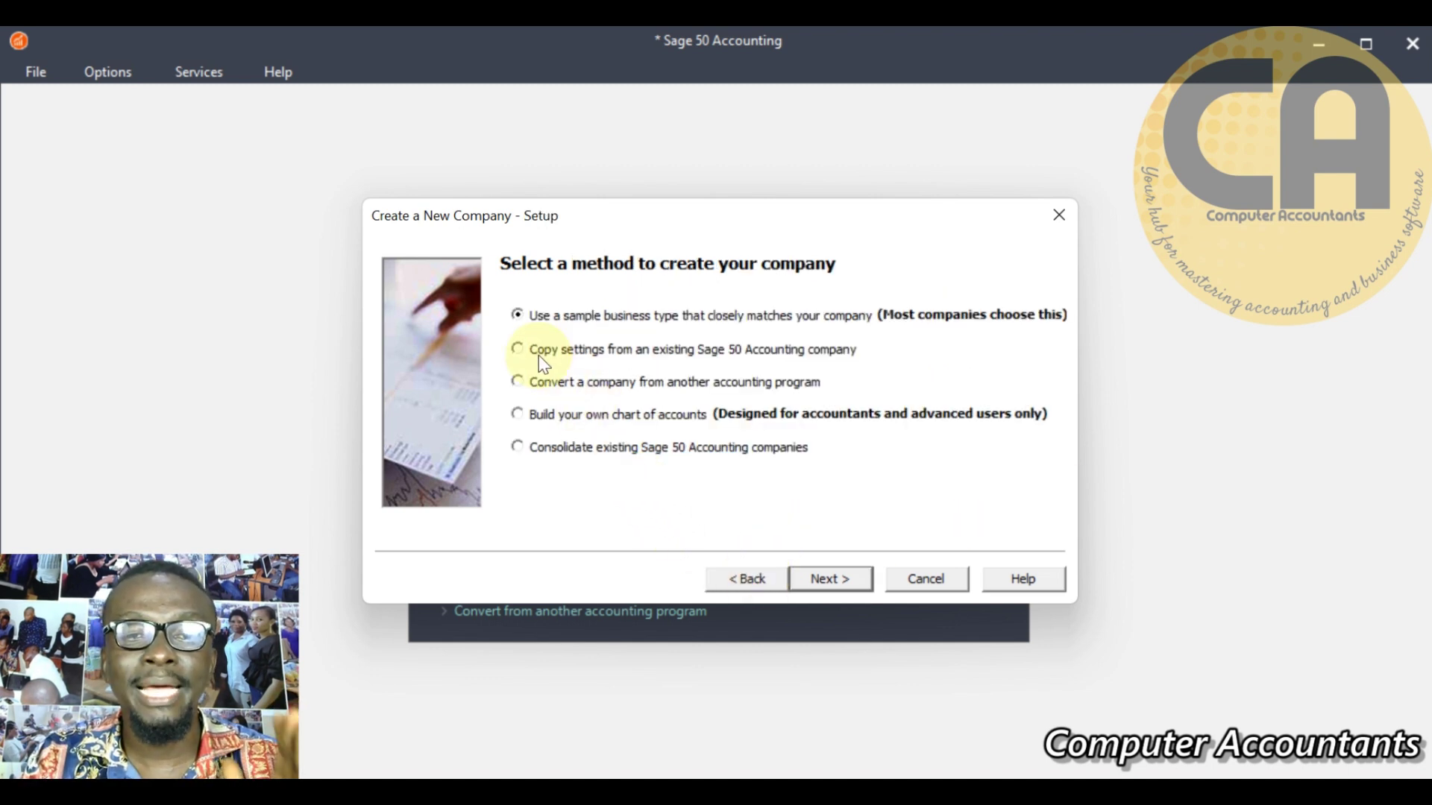
- Try the creation methods, settling on copying settings from an existing Sage 50 Accounting company
{"action": "left_click", "coordinate": [520, 424]}
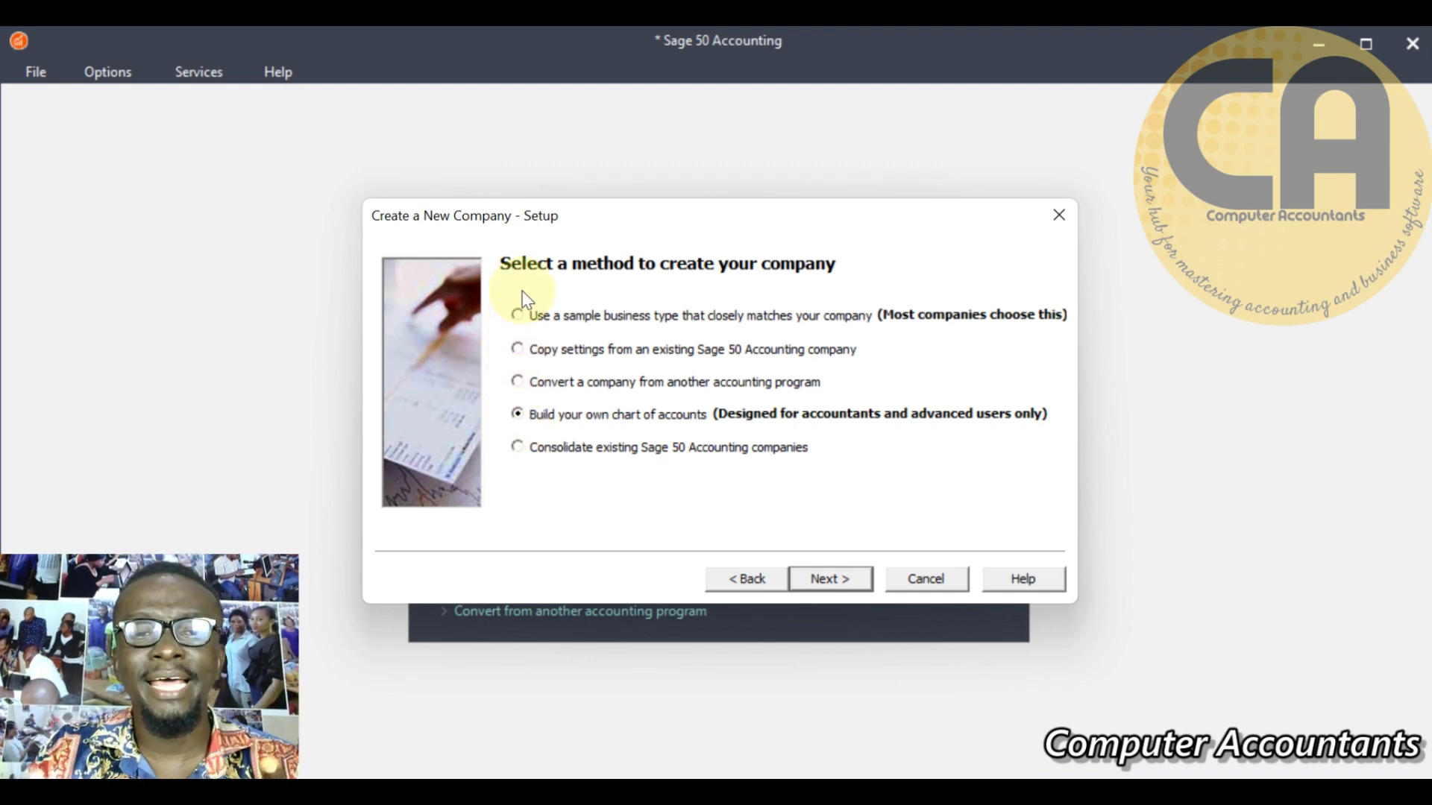
{"action": "left_click", "coordinate": [525, 329]}
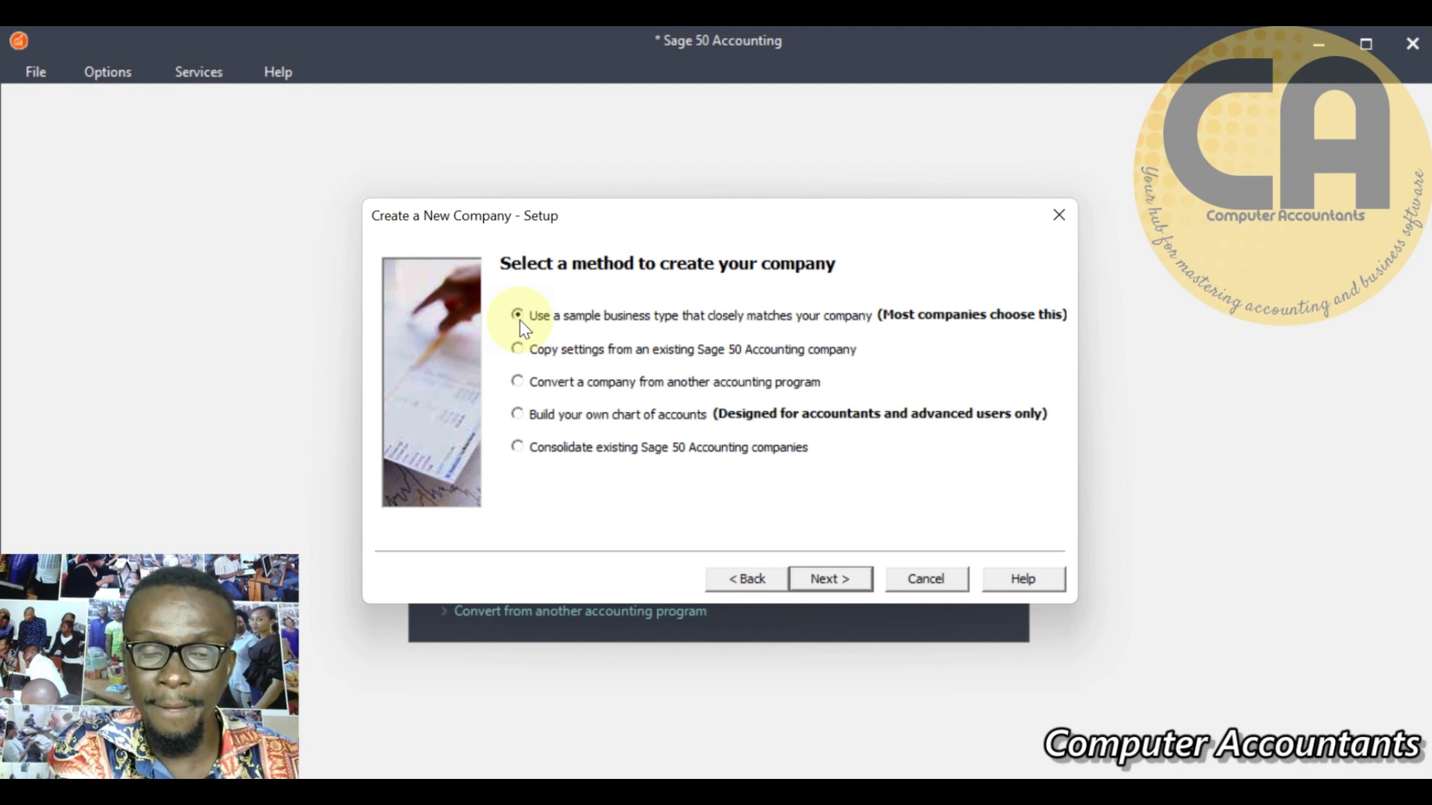
{"action": "left_click", "coordinate": [526, 422]}
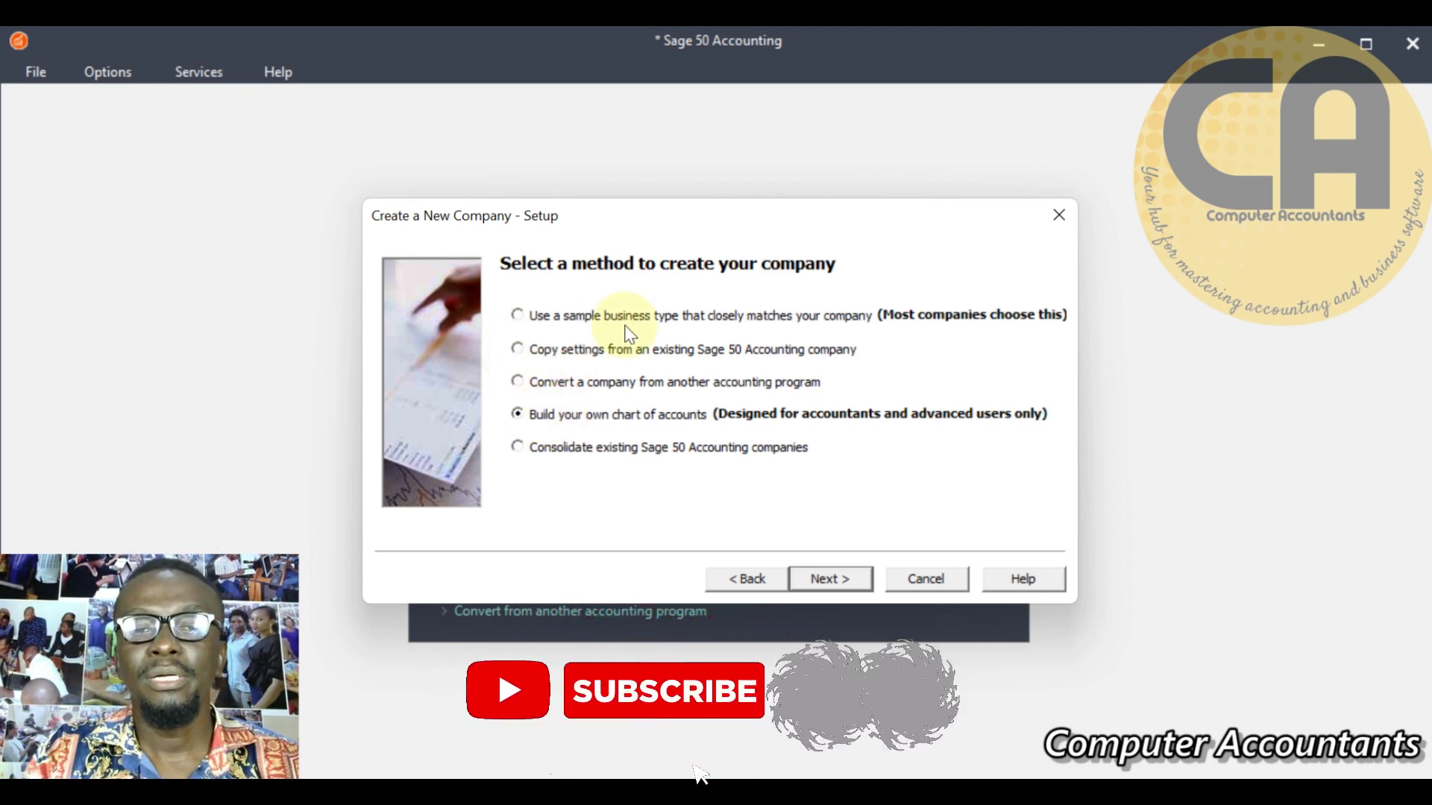
{"action": "left_click", "coordinate": [518, 351]}
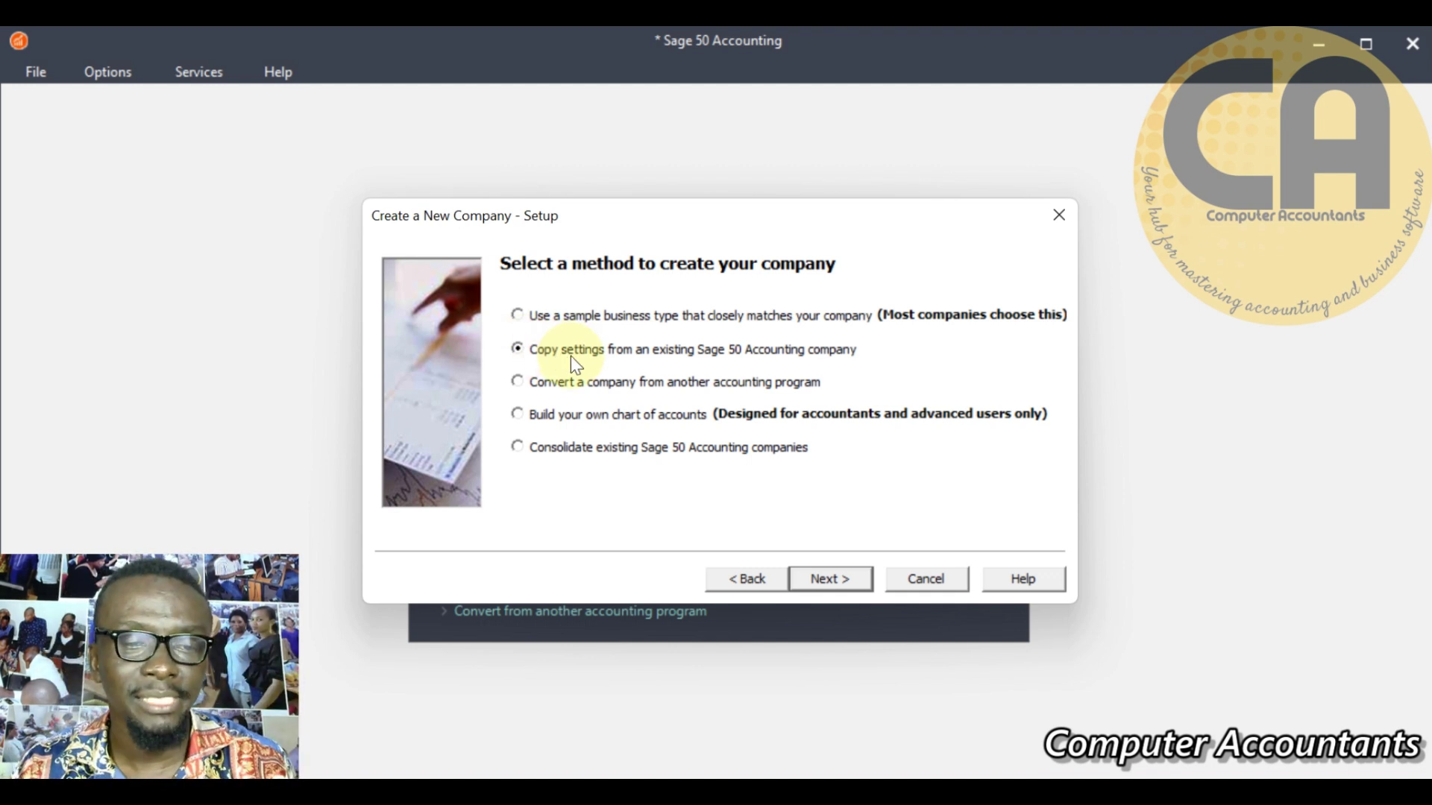
- Try the Convert, Consolidate and Build your own options, ending on Use a sample business type
{"action": "left_click", "coordinate": [518, 383]}
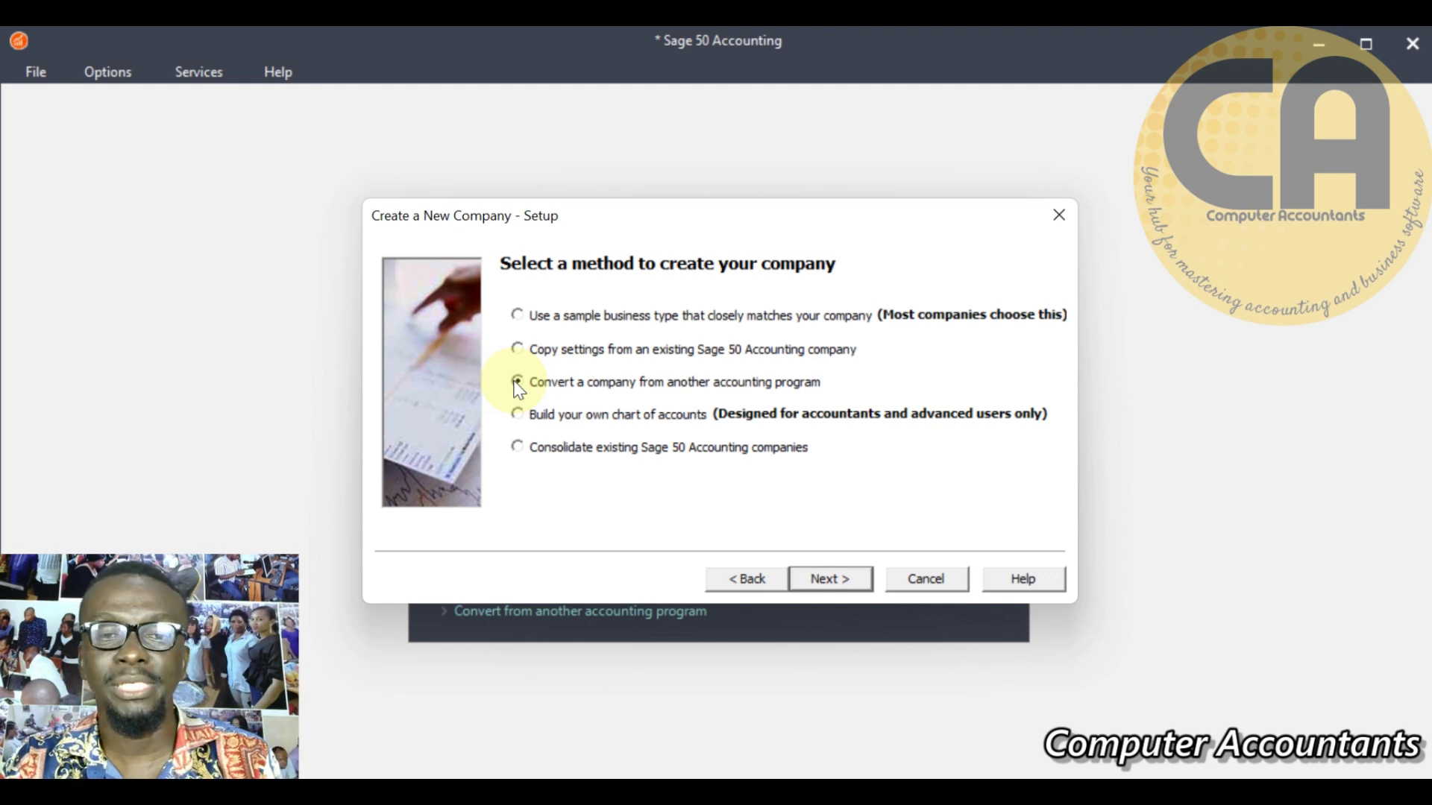
{"action": "left_click", "coordinate": [519, 448]}
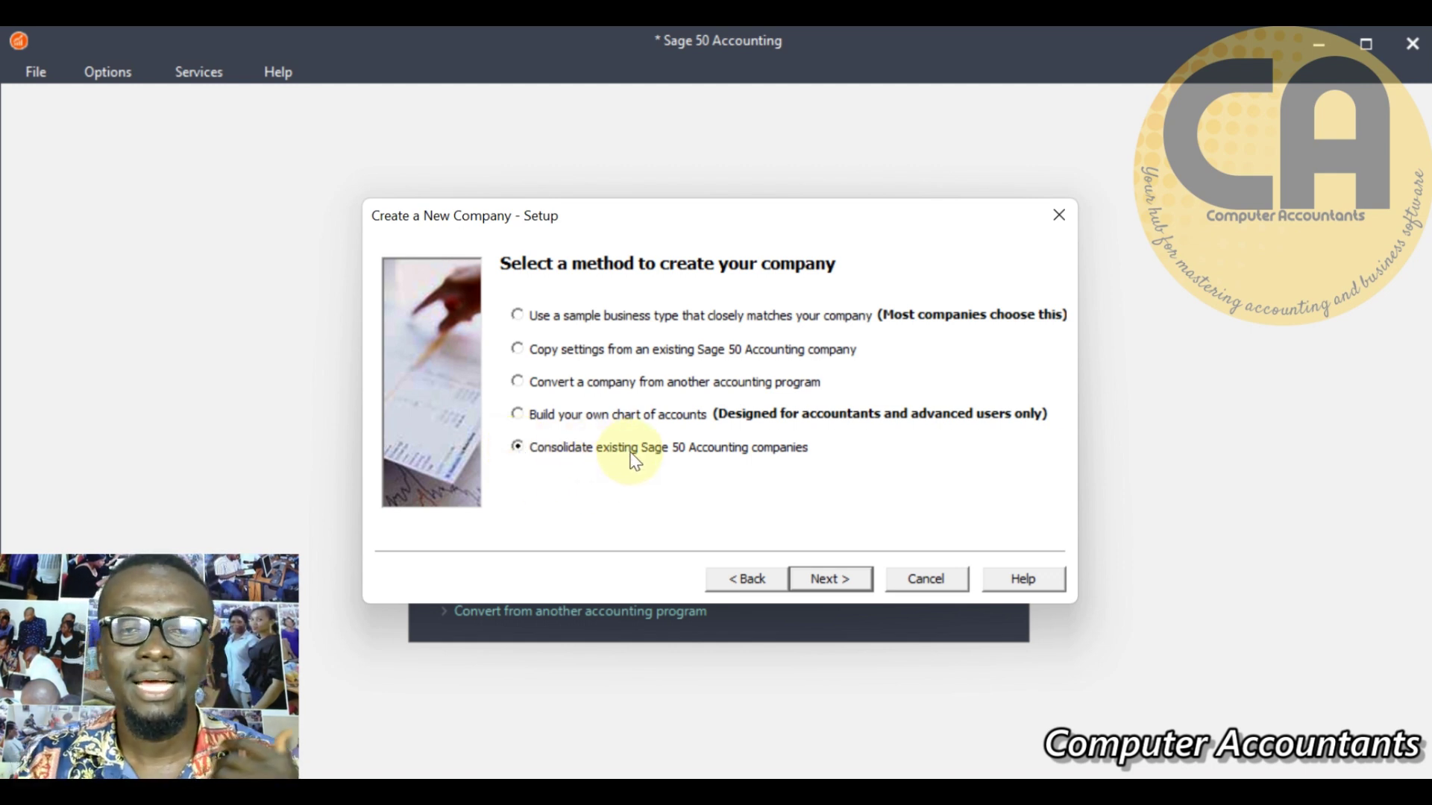
{"action": "left_click", "coordinate": [518, 415]}
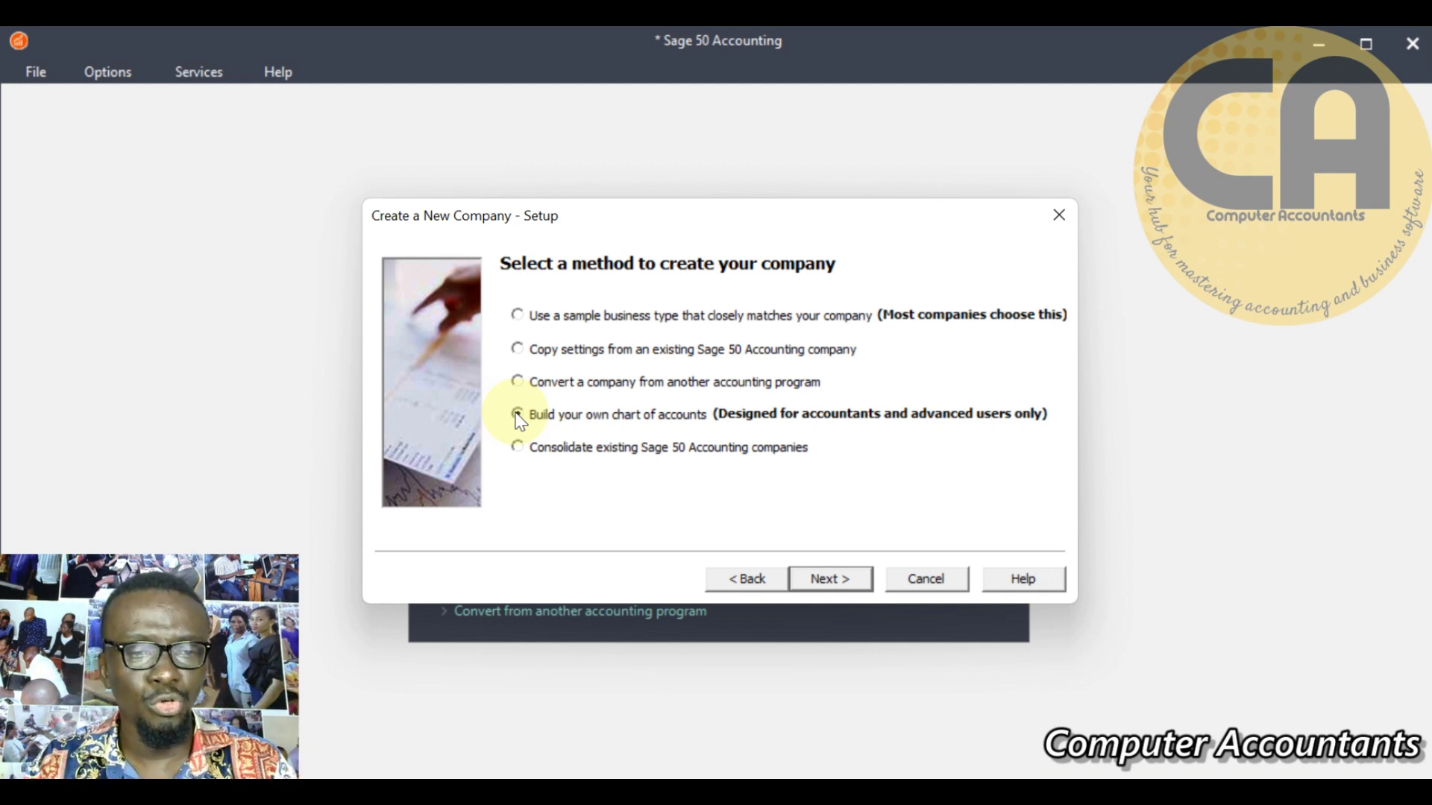
{"action": "left_click", "coordinate": [518, 416]}
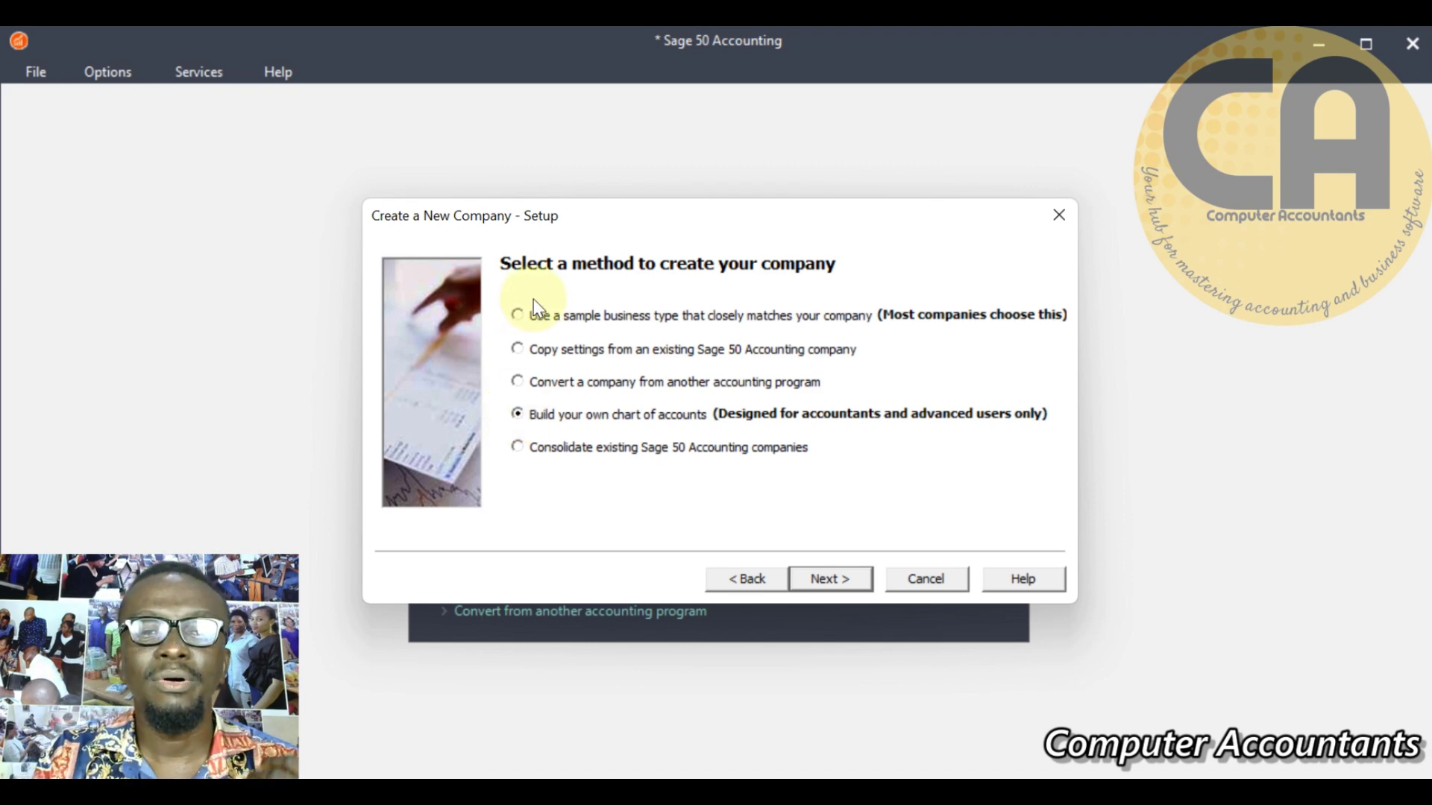
{"action": "left_click", "coordinate": [519, 316]}
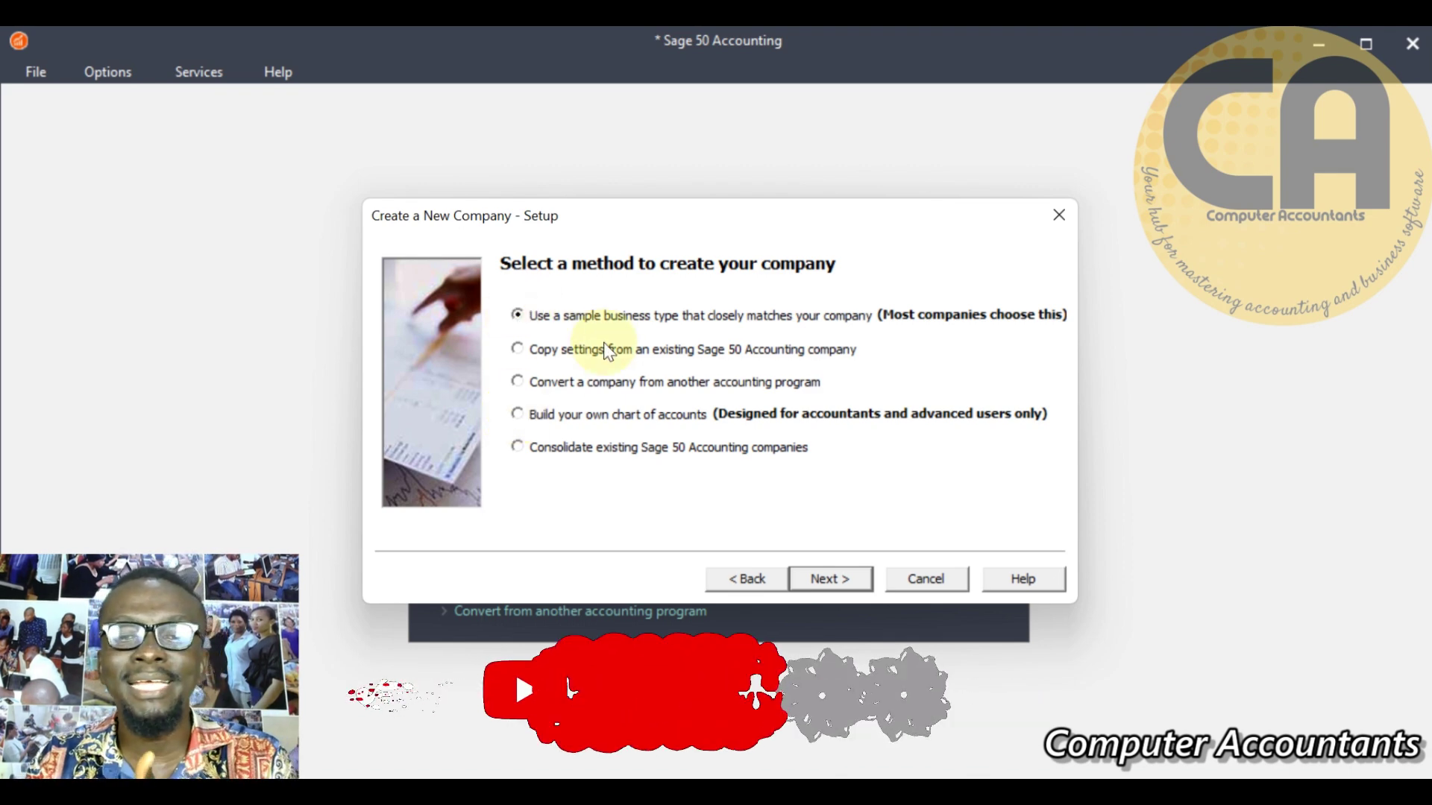
- Advance to the Business Type page showing Nonprofit Company and its sample chart of accounts
{"action": "left_click", "coordinate": [830, 579]}
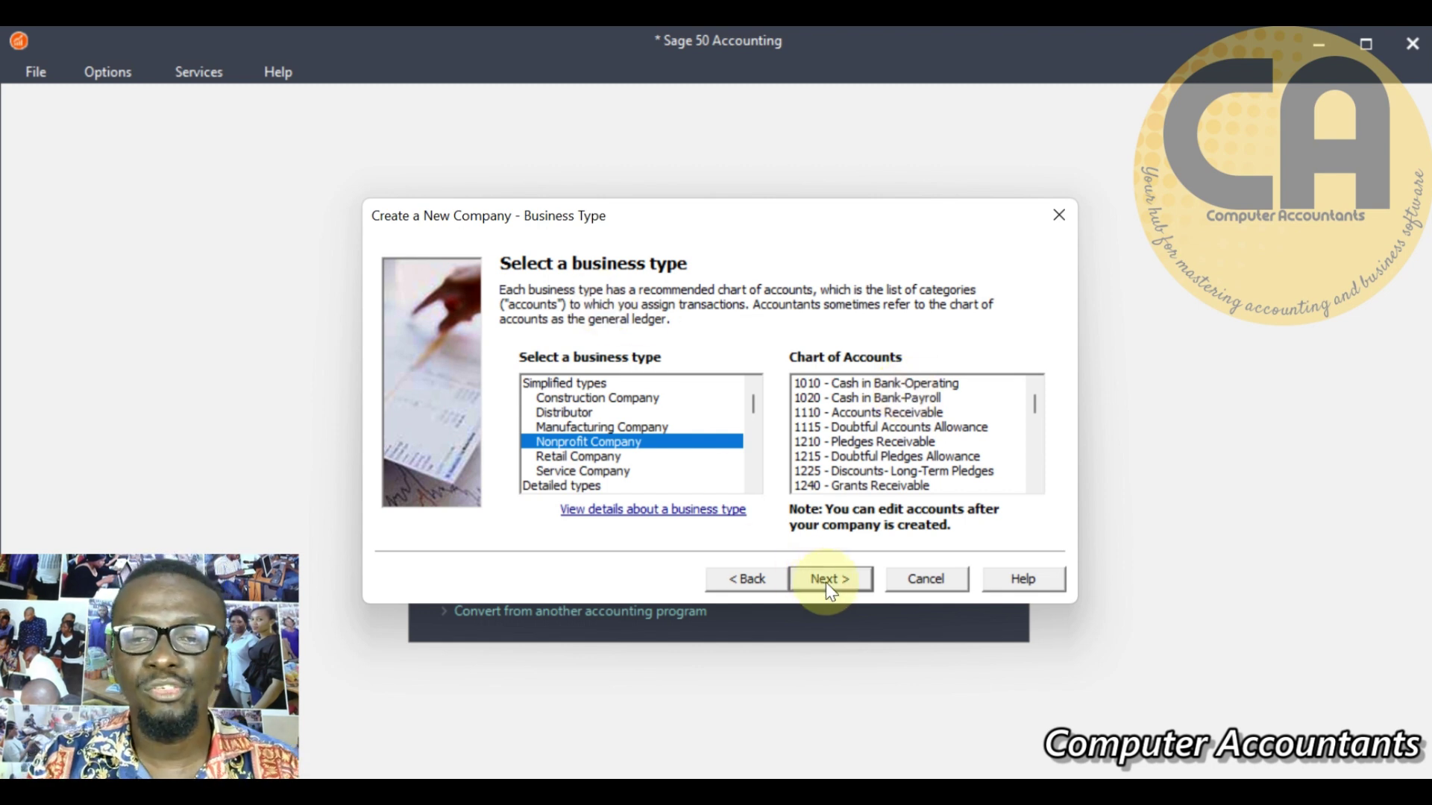
- Switch the creation method to Build your own chart of accounts and reach Define Account Segments
{"action": "left_click", "coordinate": [767, 585]}
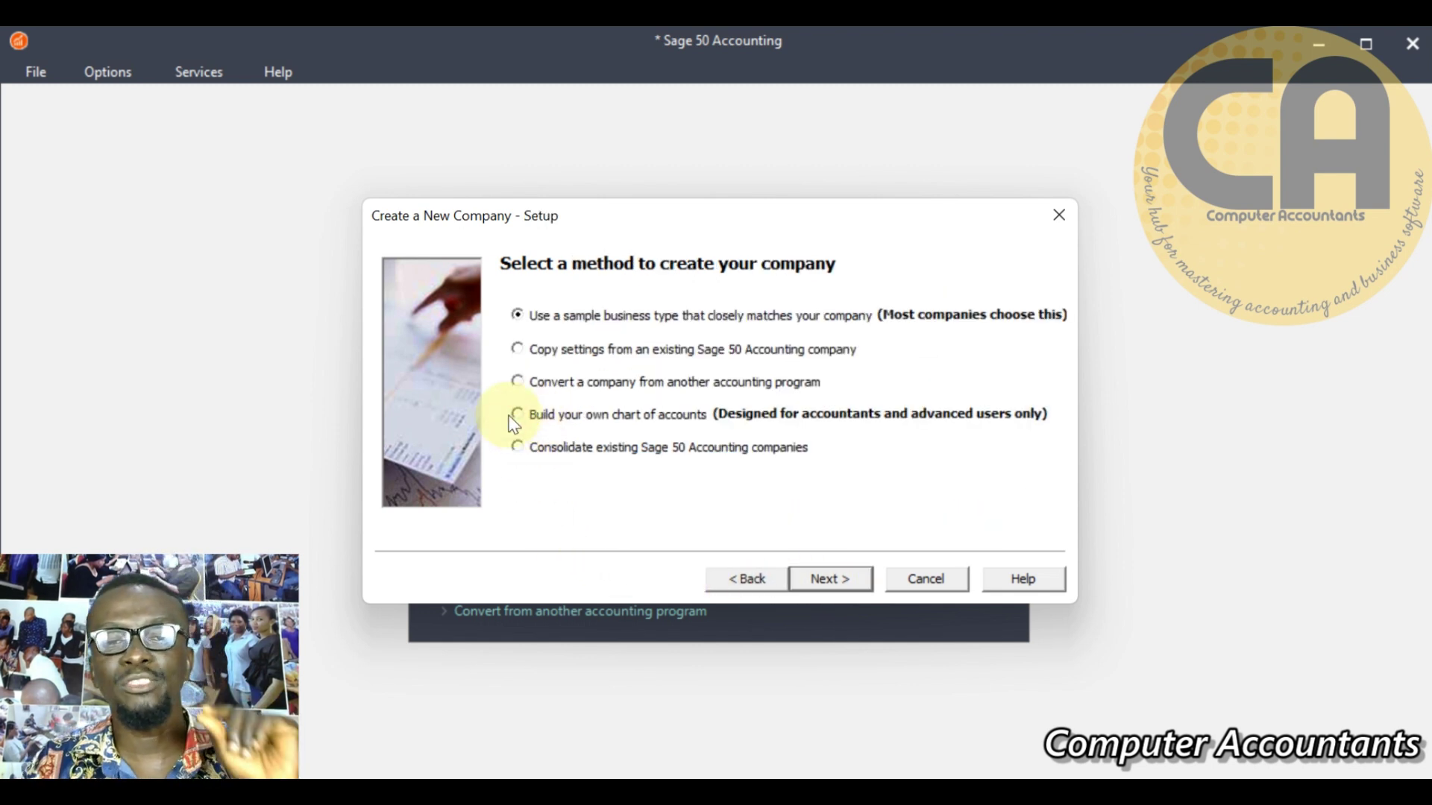
{"action": "left_click", "coordinate": [516, 418]}
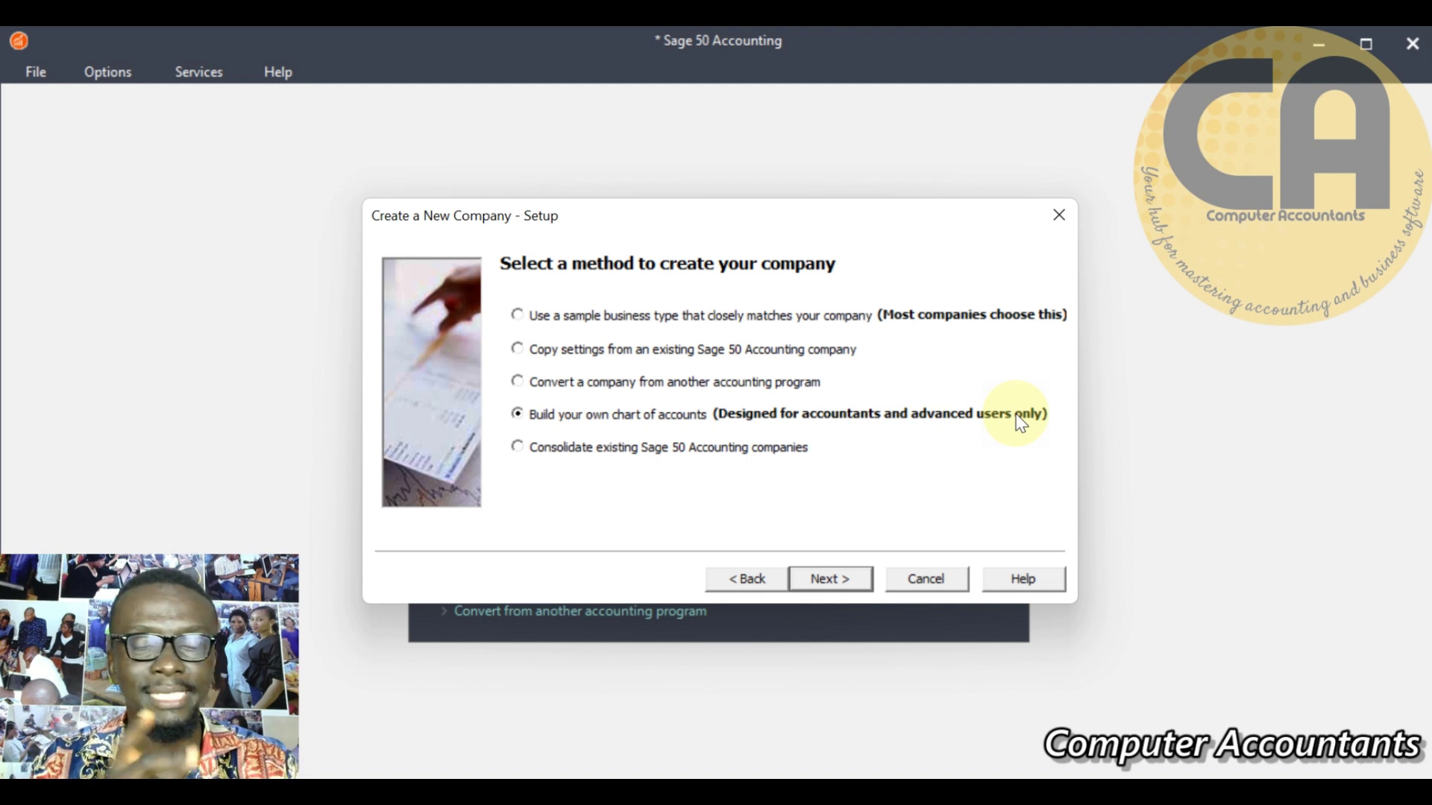
{"action": "left_click", "coordinate": [833, 579]}
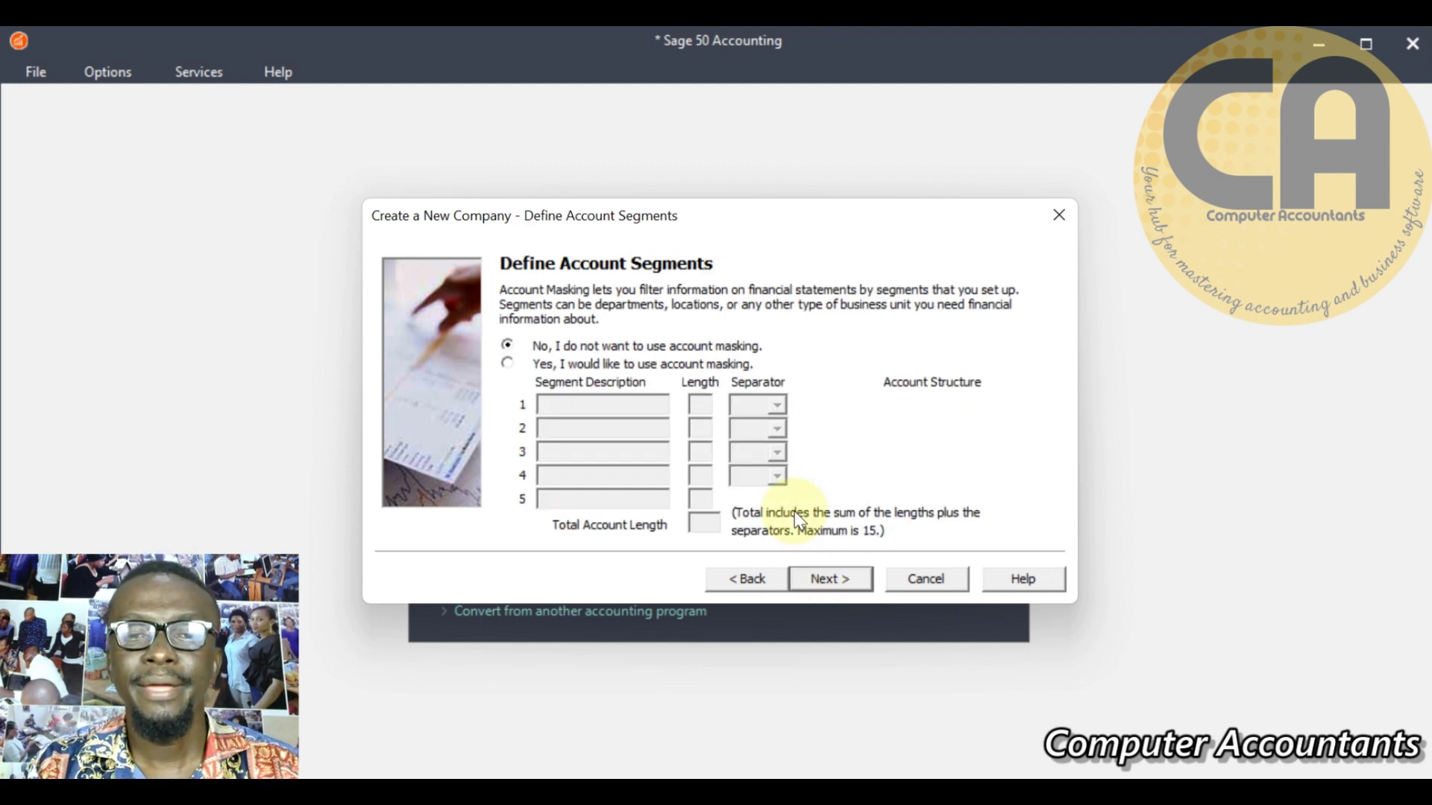
- Try Cash, then keep the Accrual accounting method and continue to the Posting Method page
{"action": "left_click", "coordinate": [832, 580]}
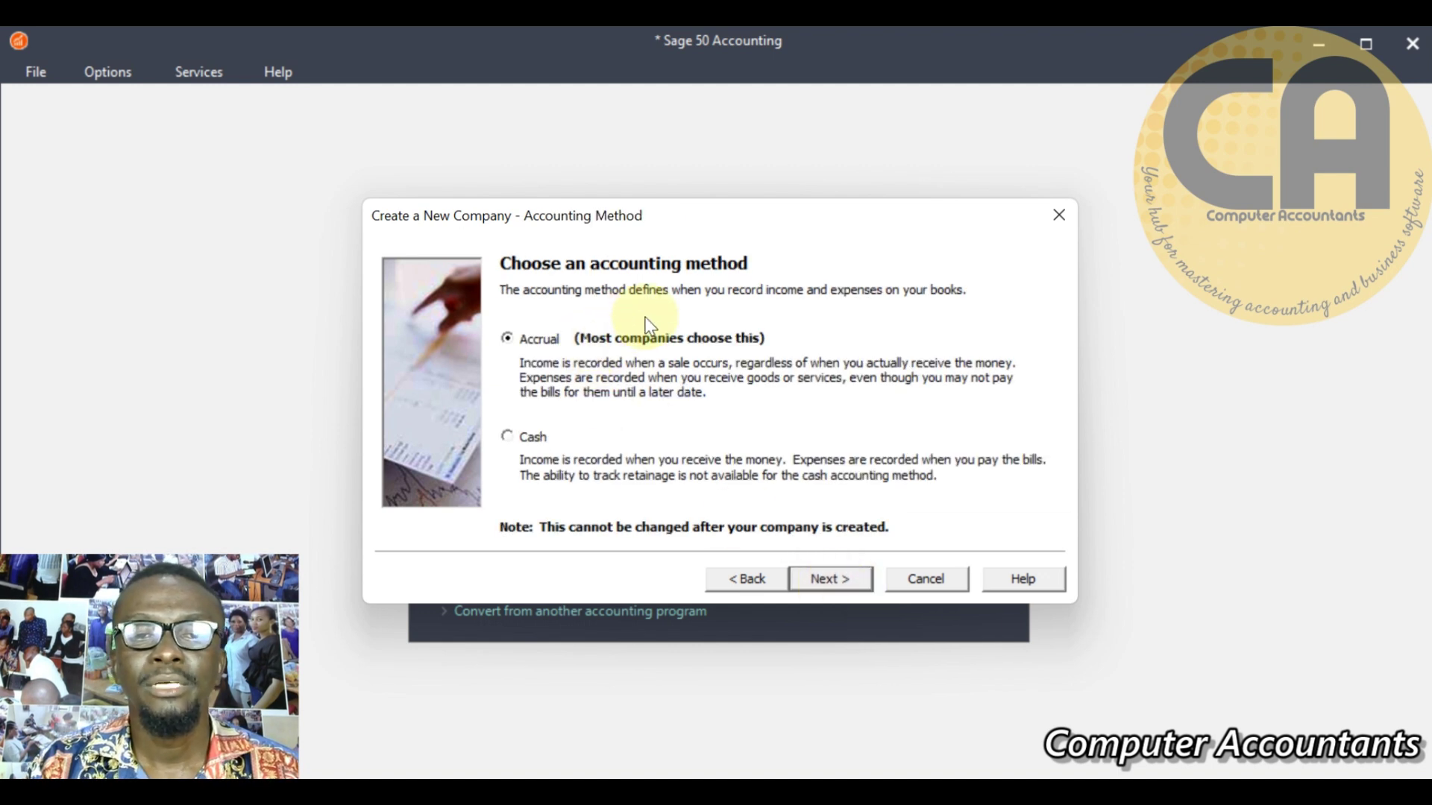
{"action": "left_click", "coordinate": [508, 439]}
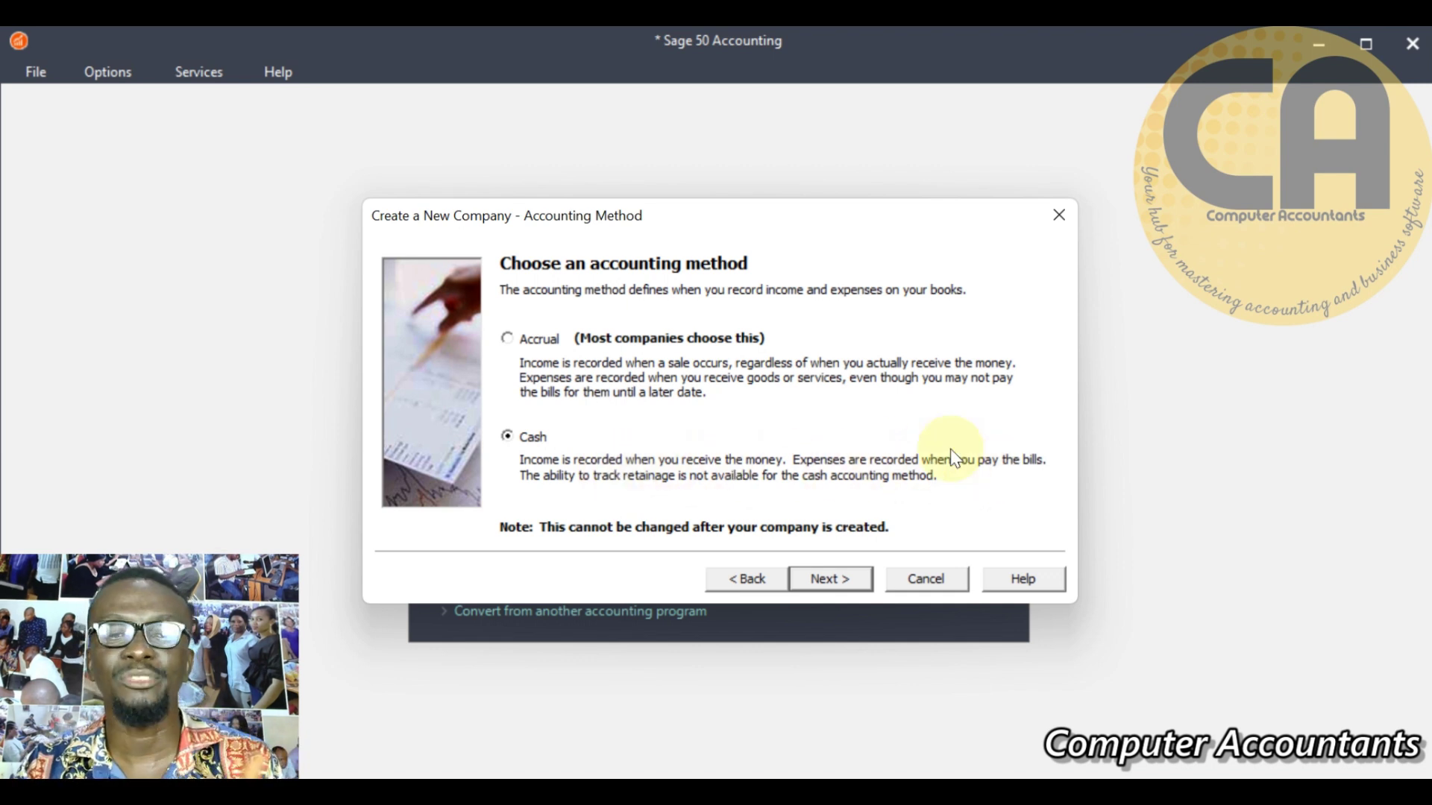
{"action": "left_click", "coordinate": [508, 339]}
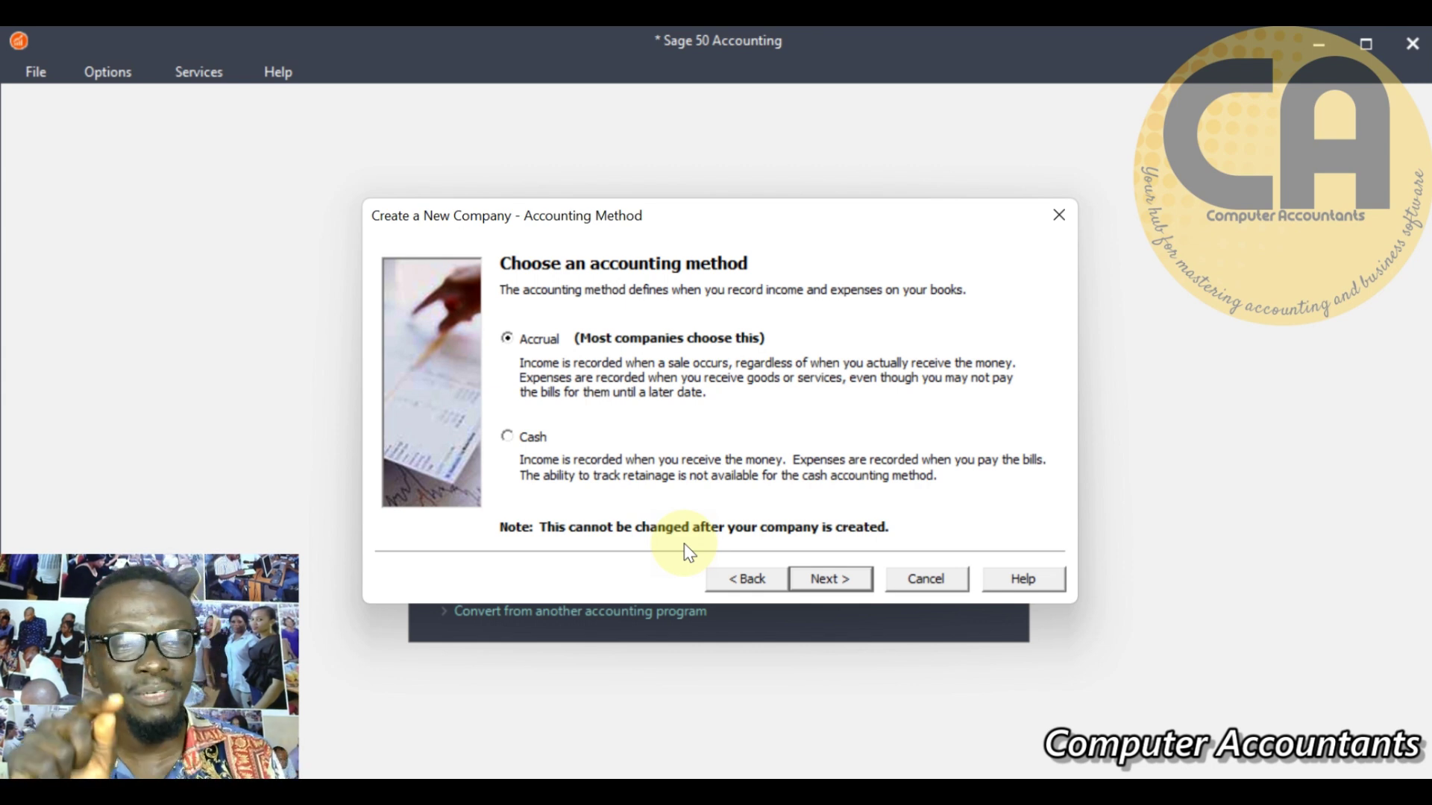
{"action": "left_click", "coordinate": [859, 593]}
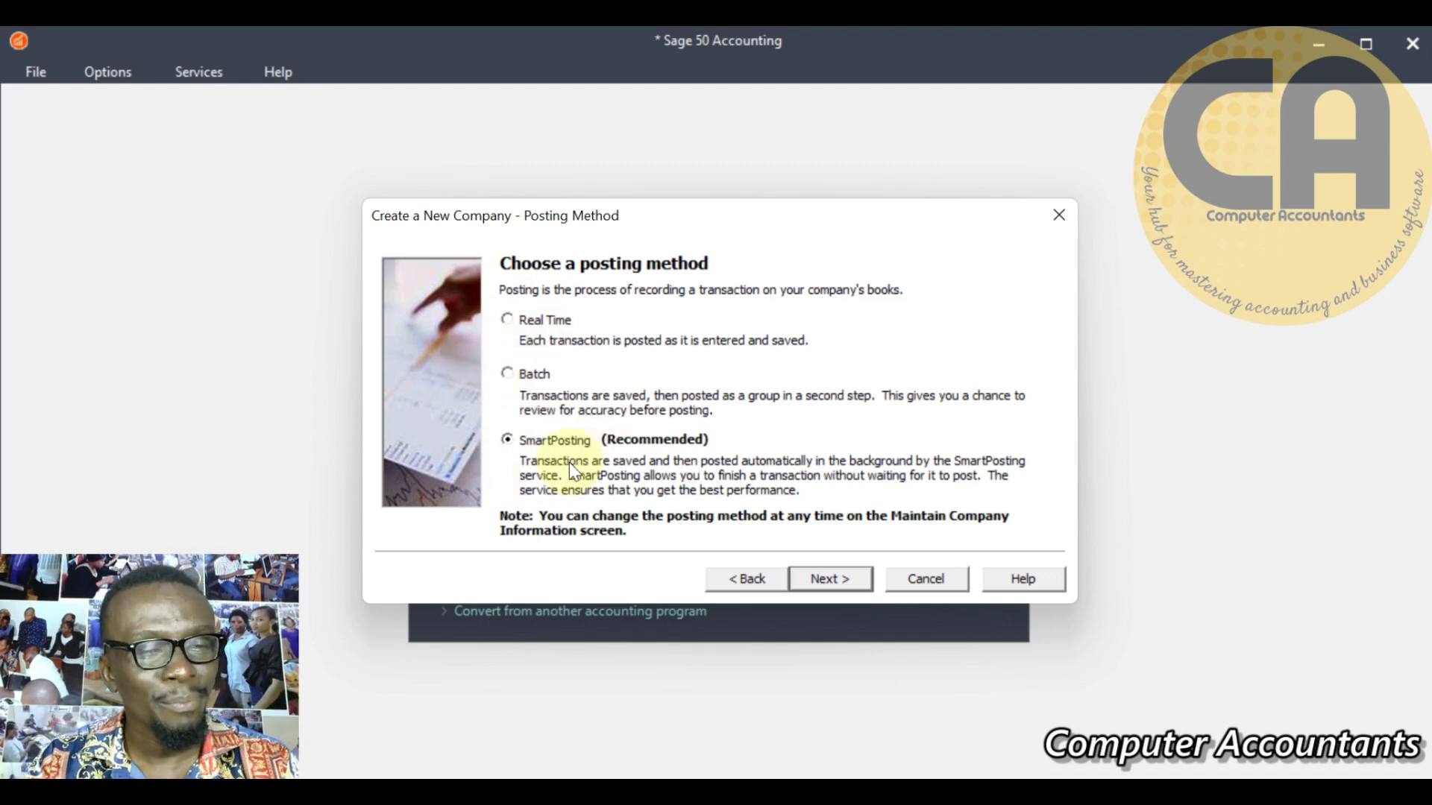
- Keep SmartPosting (Recommended) and continue to the Accounting Periods page with 12 monthly periods
{"action": "left_click", "coordinate": [833, 578]}
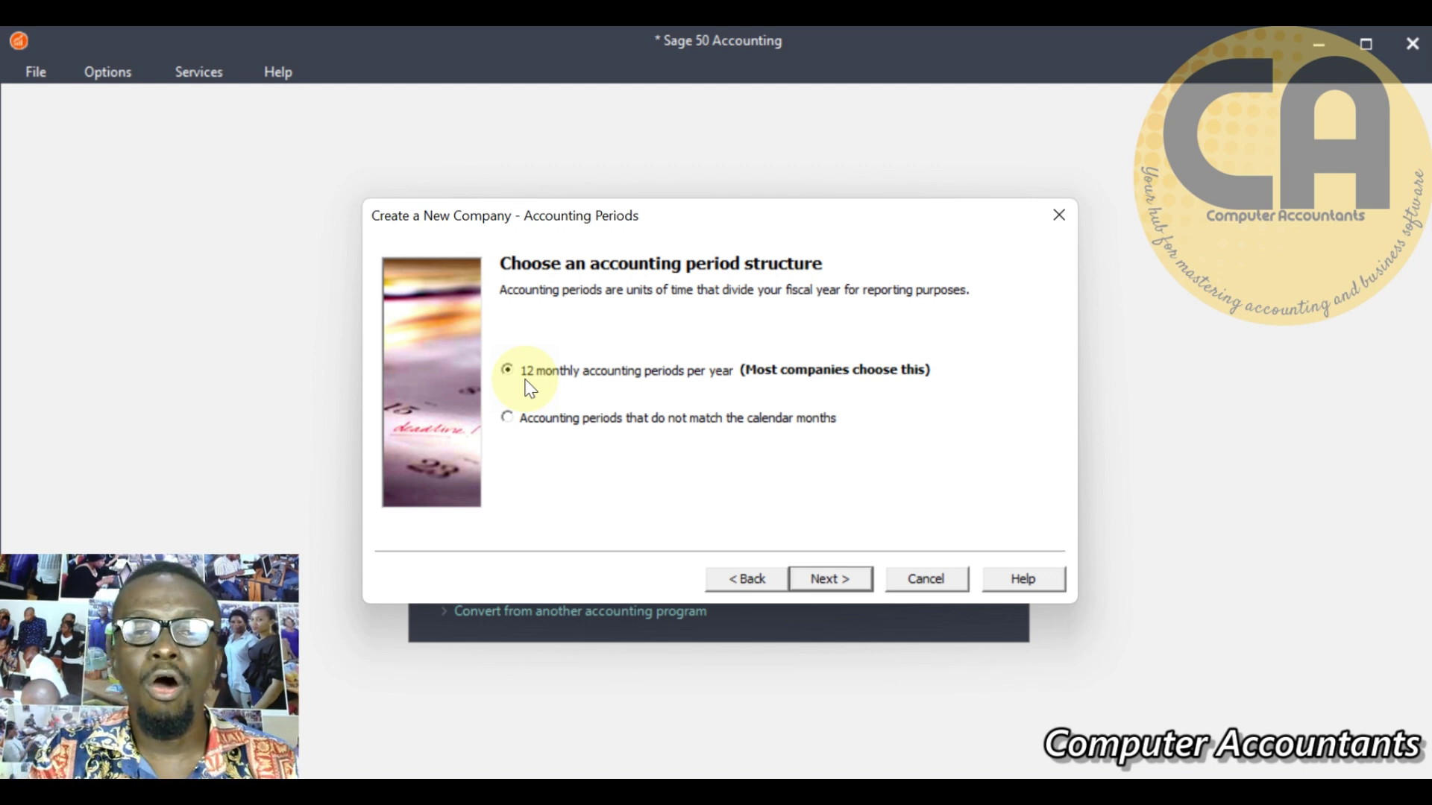
- Choose 12 monthly accounting periods per year and go on to the fiscal year page
{"action": "left_click", "coordinate": [513, 420]}
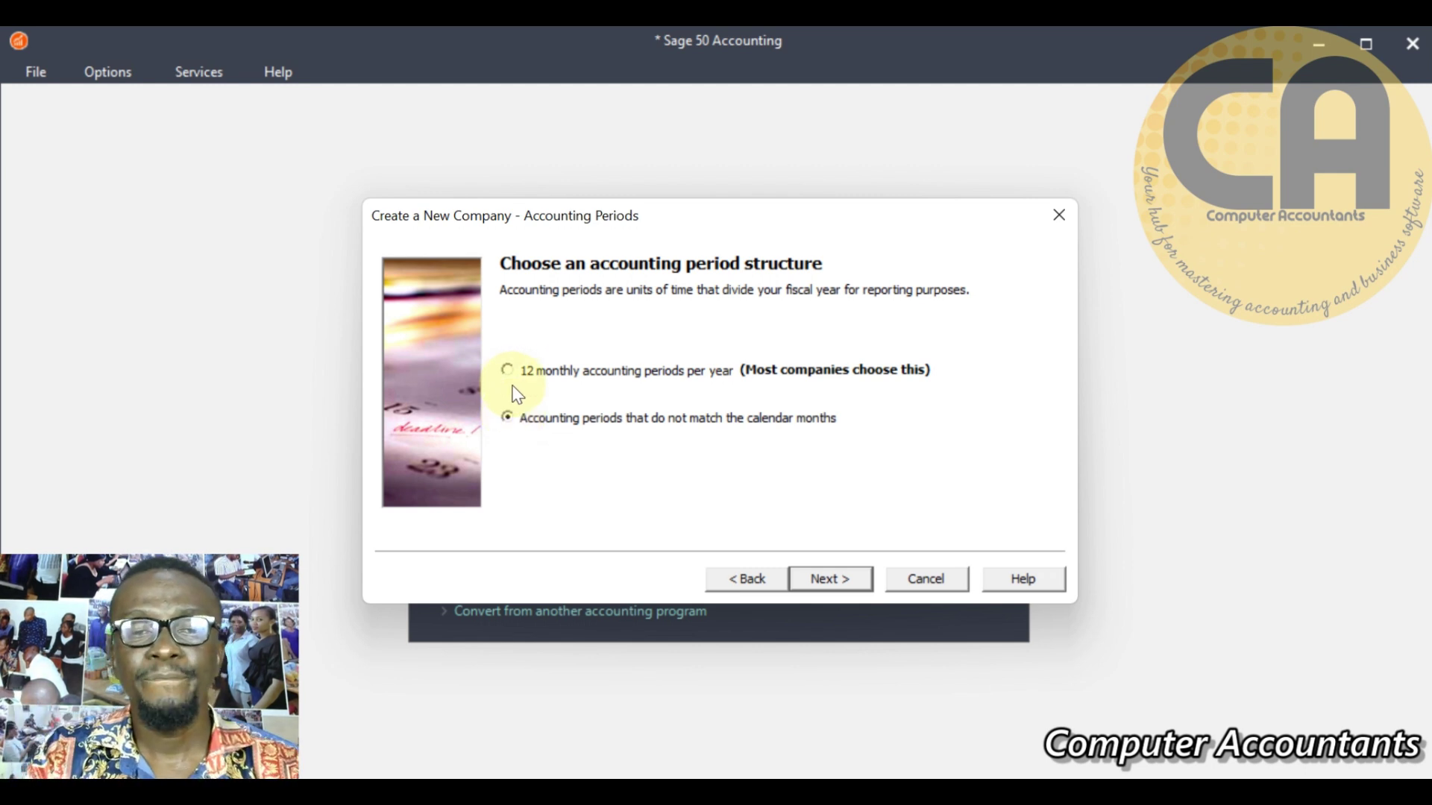
{"action": "left_click", "coordinate": [515, 382]}
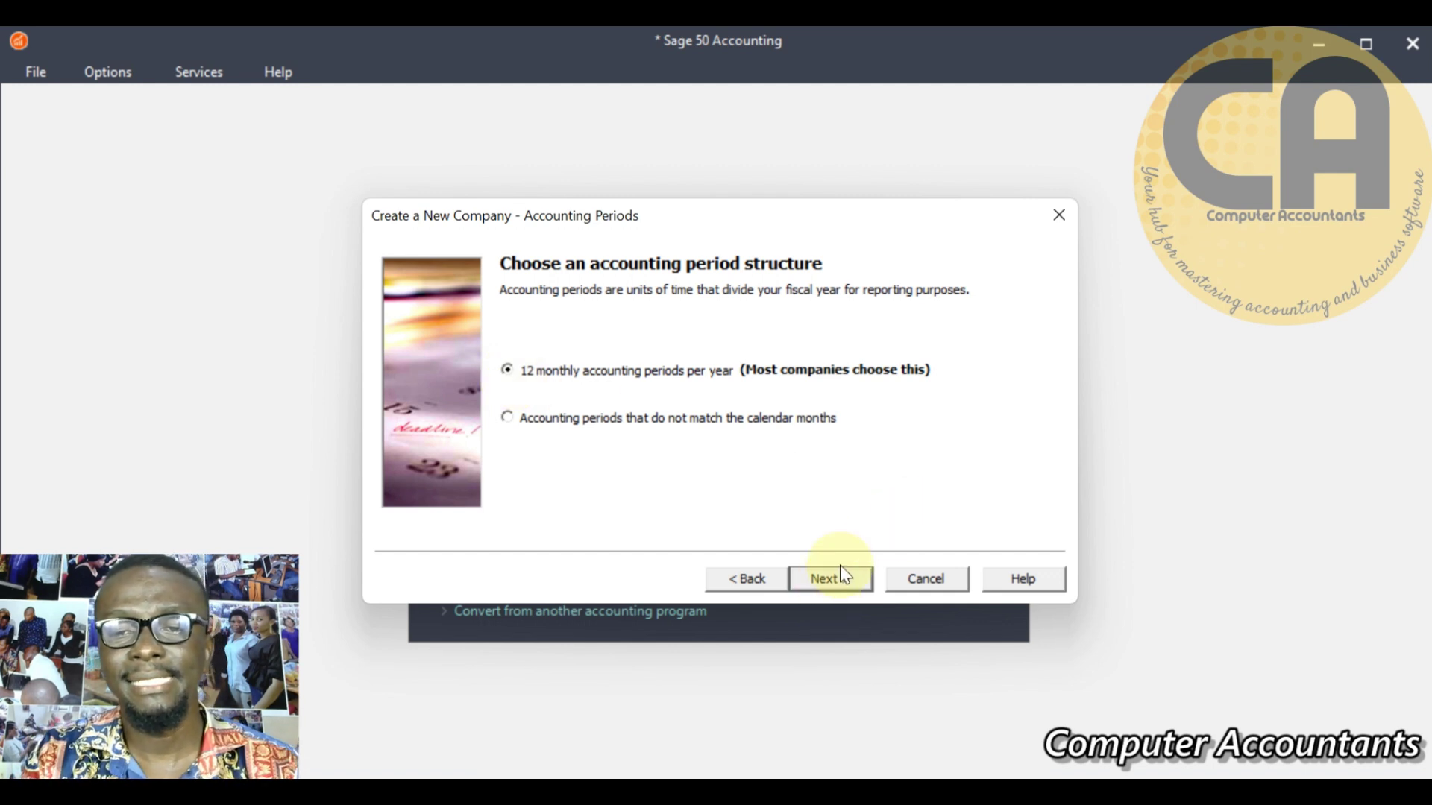
{"action": "left_click", "coordinate": [829, 582]}
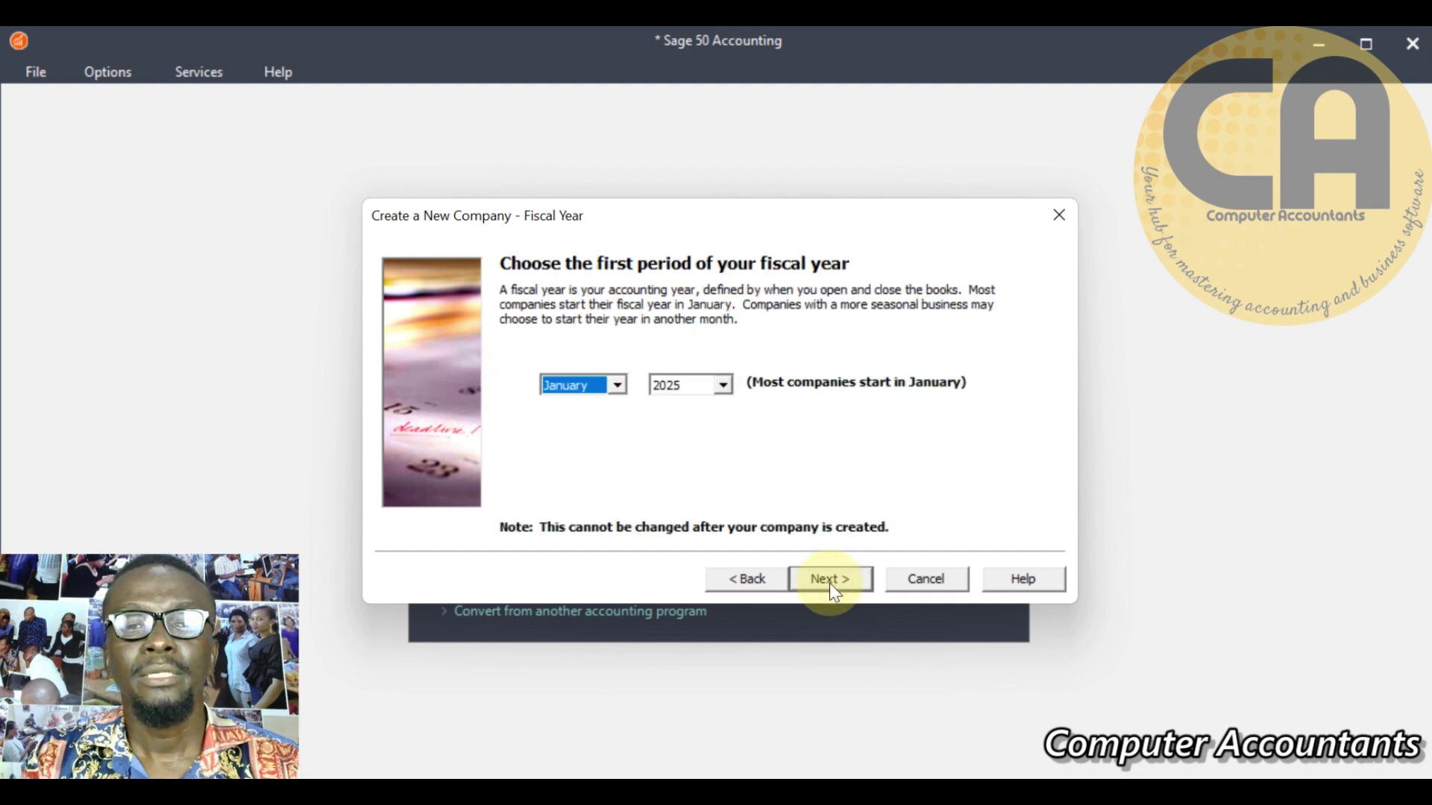
- Keep January as the first month of the fiscal year
{"action": "left_click", "coordinate": [617, 385]}
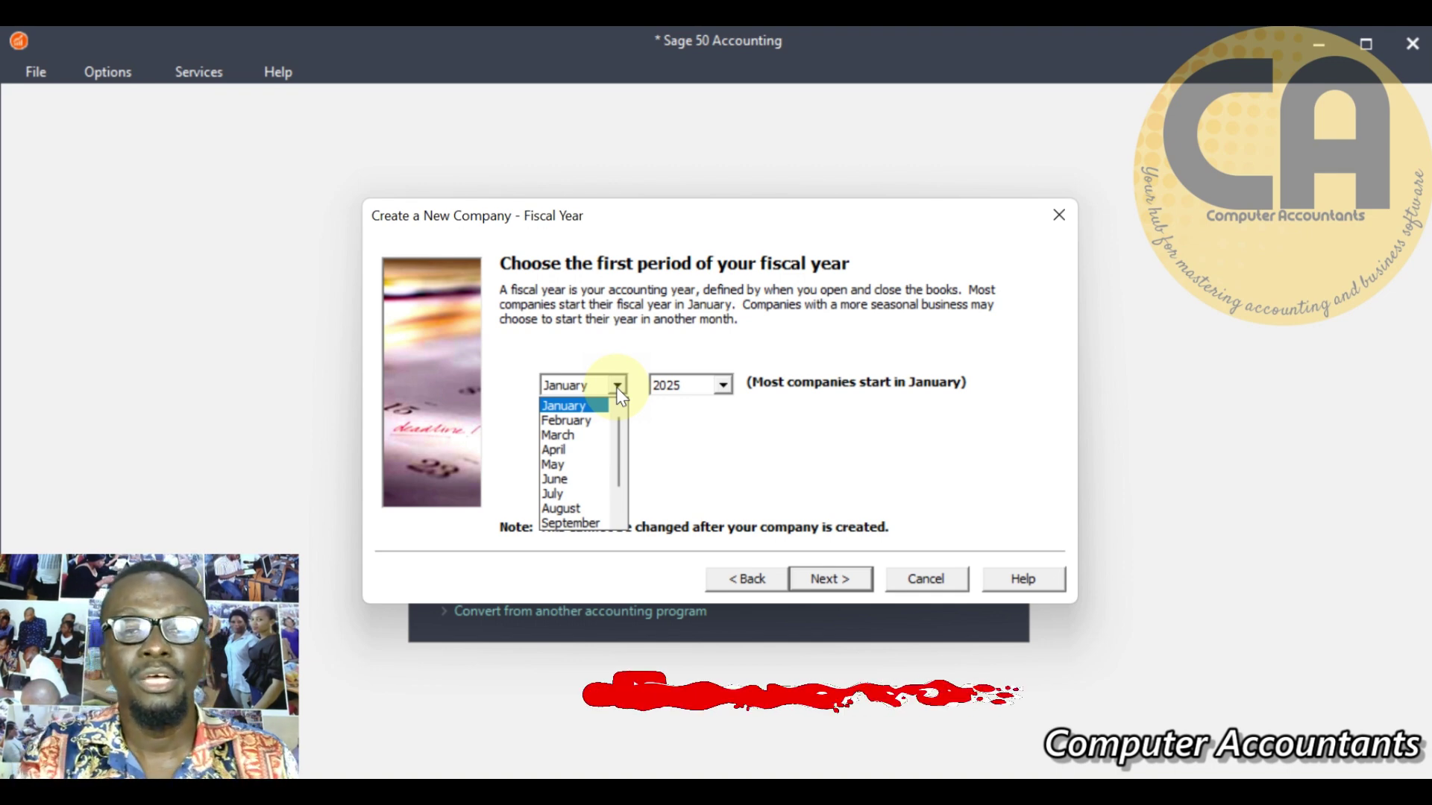
{"action": "left_click", "coordinate": [659, 438]}
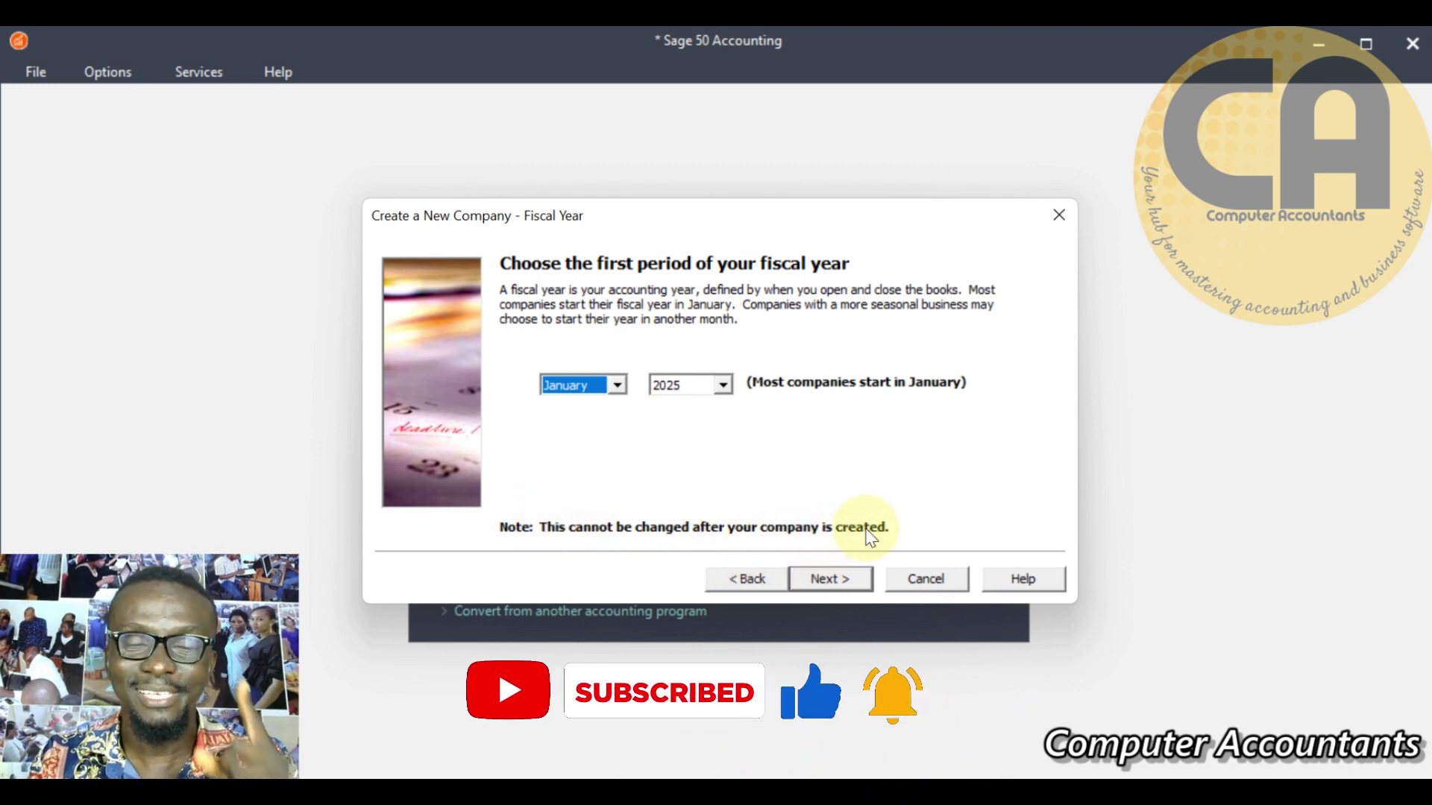
{"action": "left_click", "coordinate": [830, 589]}
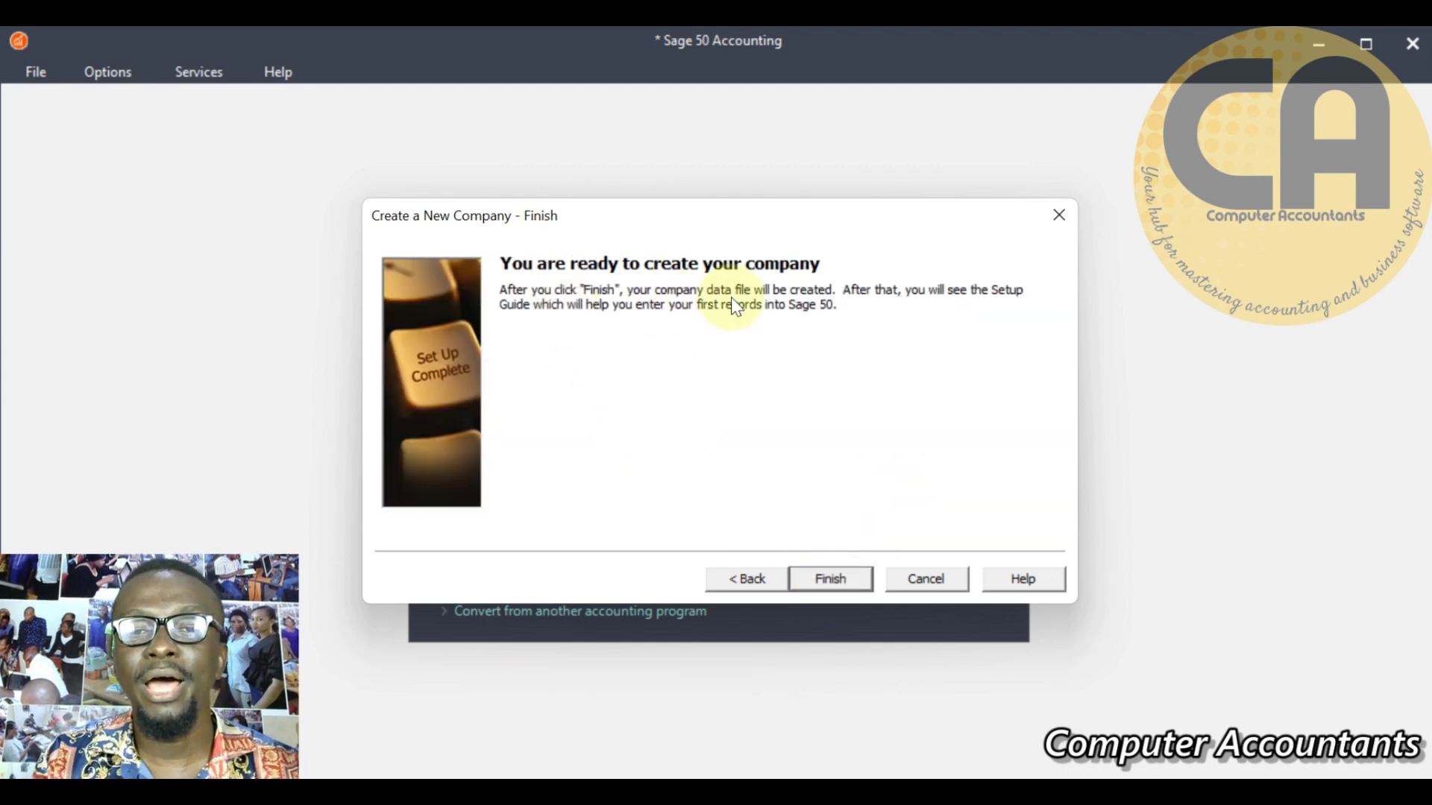
{"action": "left_click", "coordinate": [744, 580]}
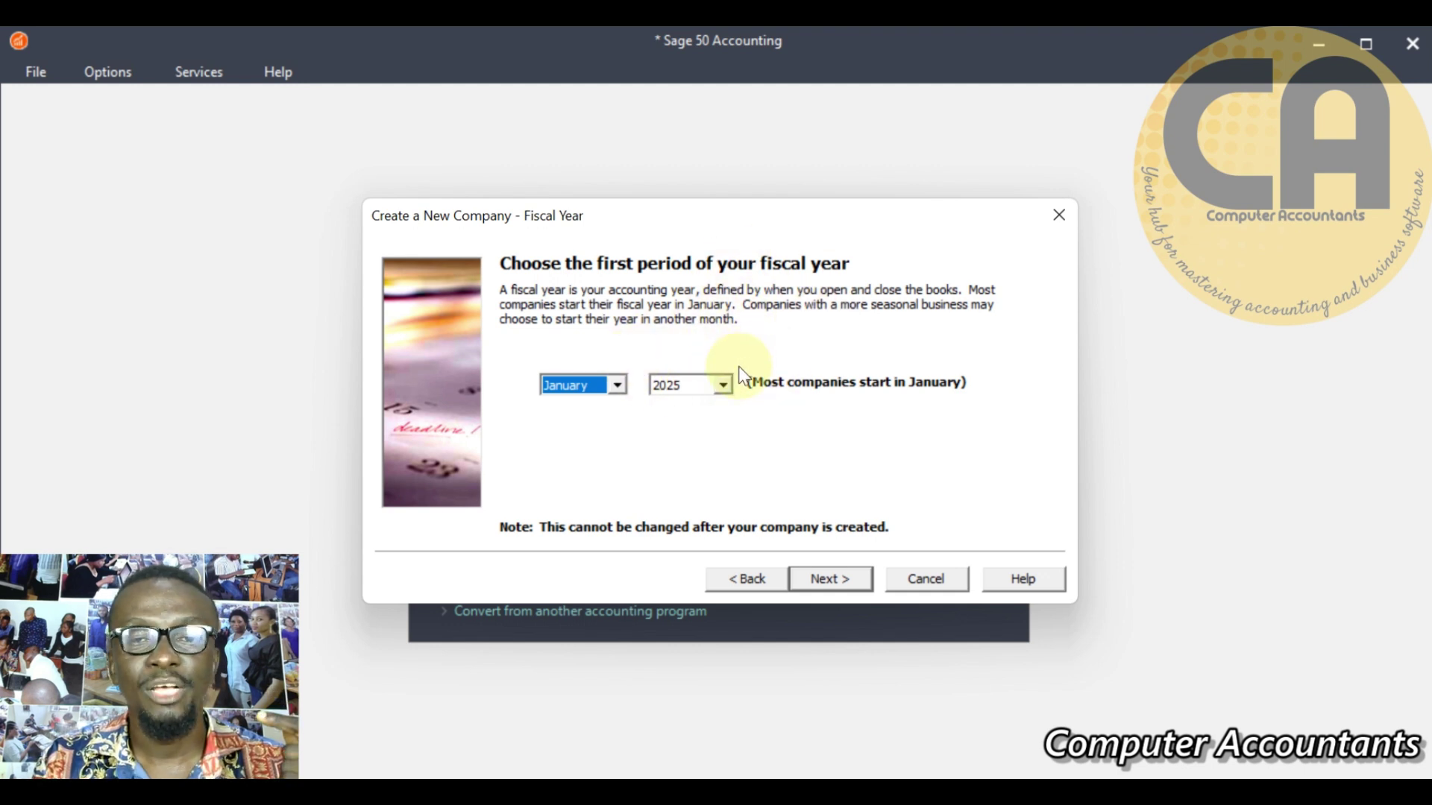
- Keep 2025 as the fiscal year and finish the wizard to create the data files
{"action": "left_click", "coordinate": [727, 389]}
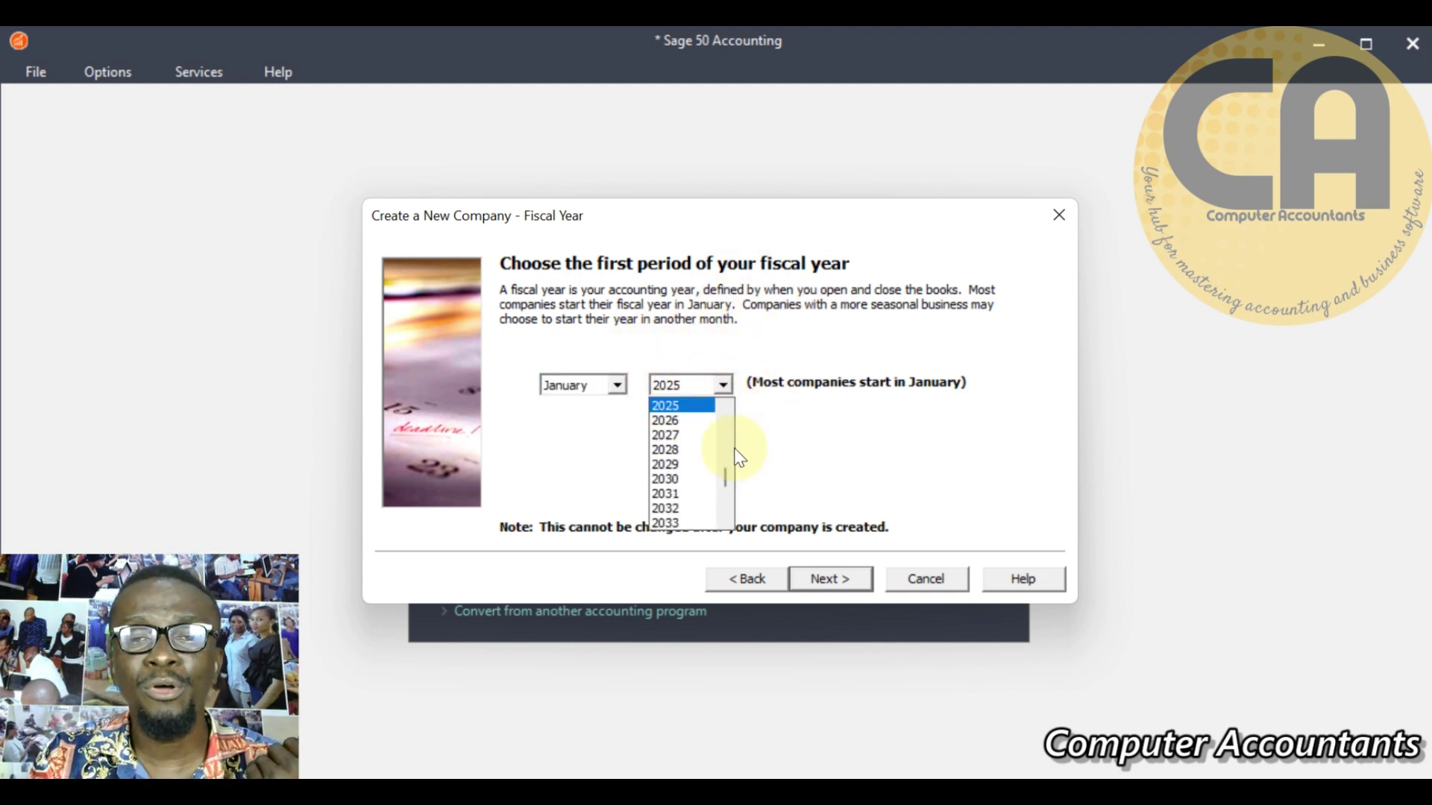
{"action": "scroll", "coordinate": [722, 448], "scroll_direction": "up", "scroll_amount": 3}
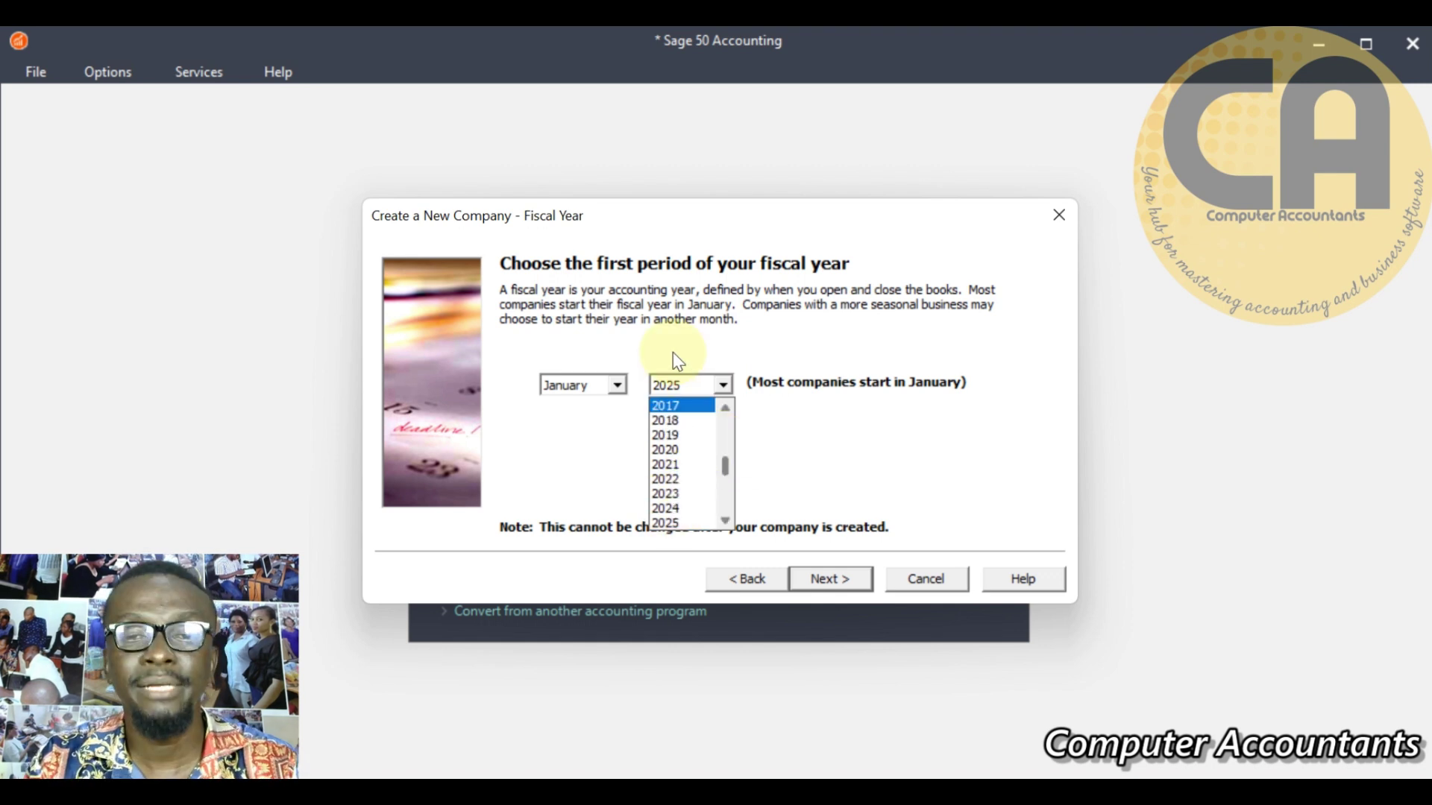
{"action": "left_click", "coordinate": [696, 385]}
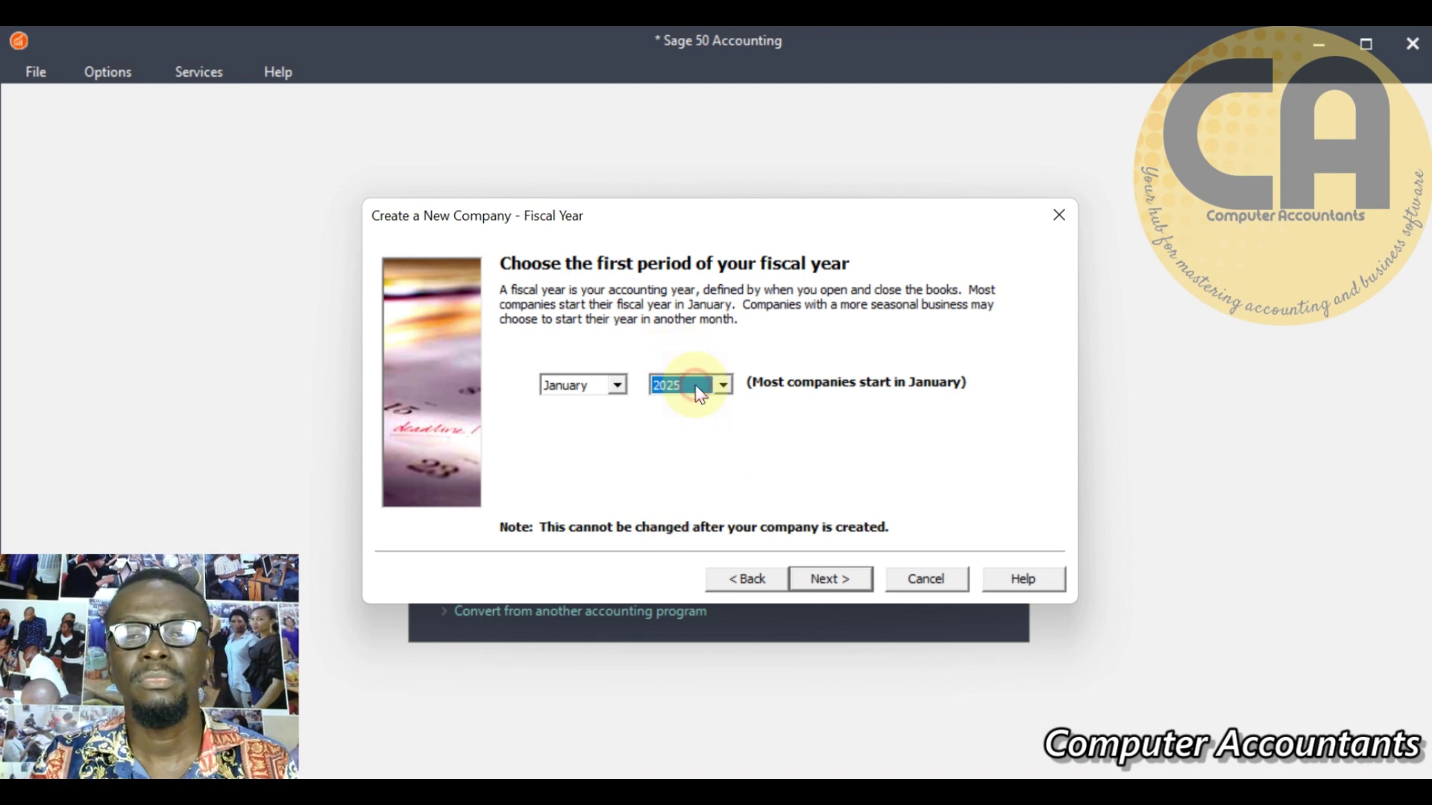
{"action": "left_click", "coordinate": [841, 584]}
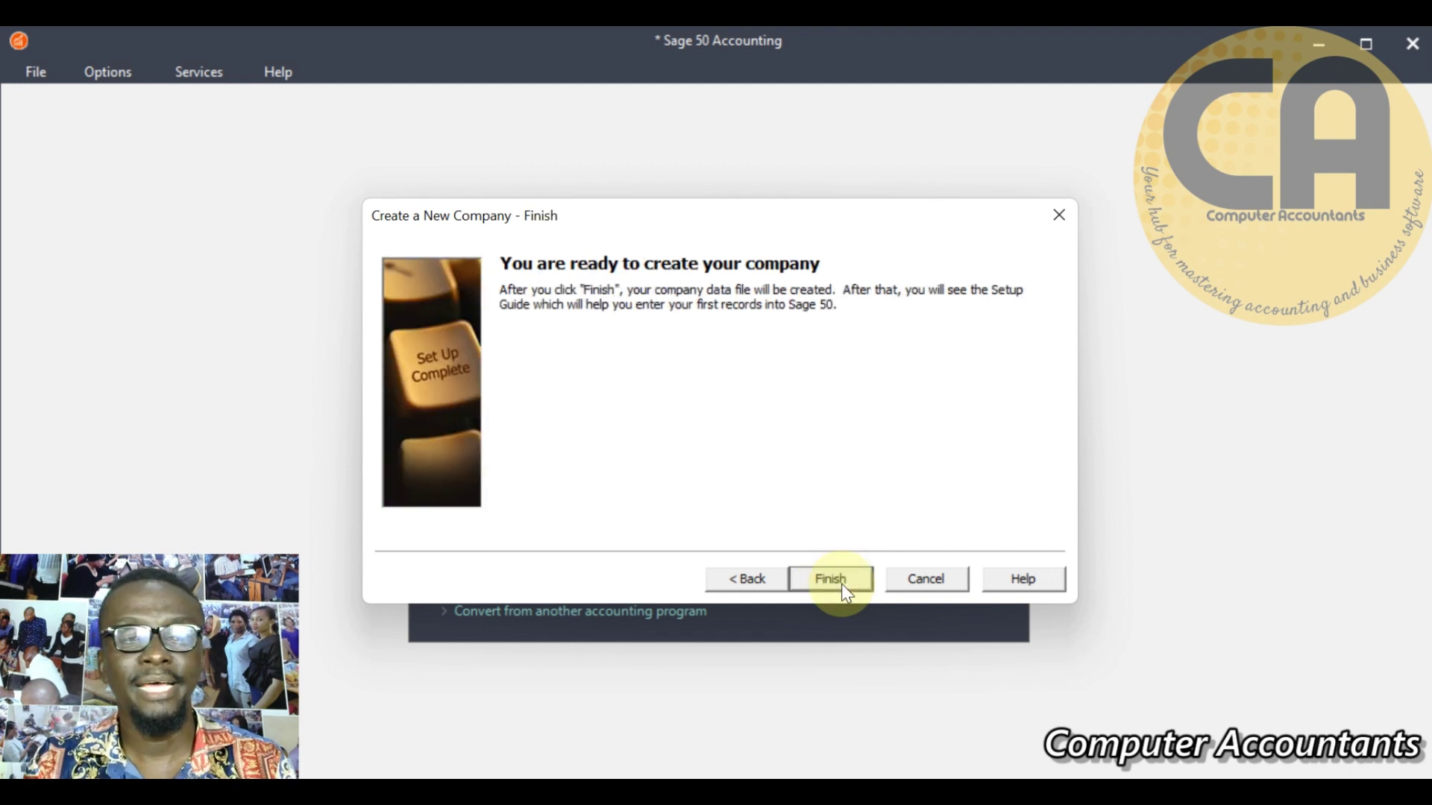
{"action": "left_click", "coordinate": [841, 584]}
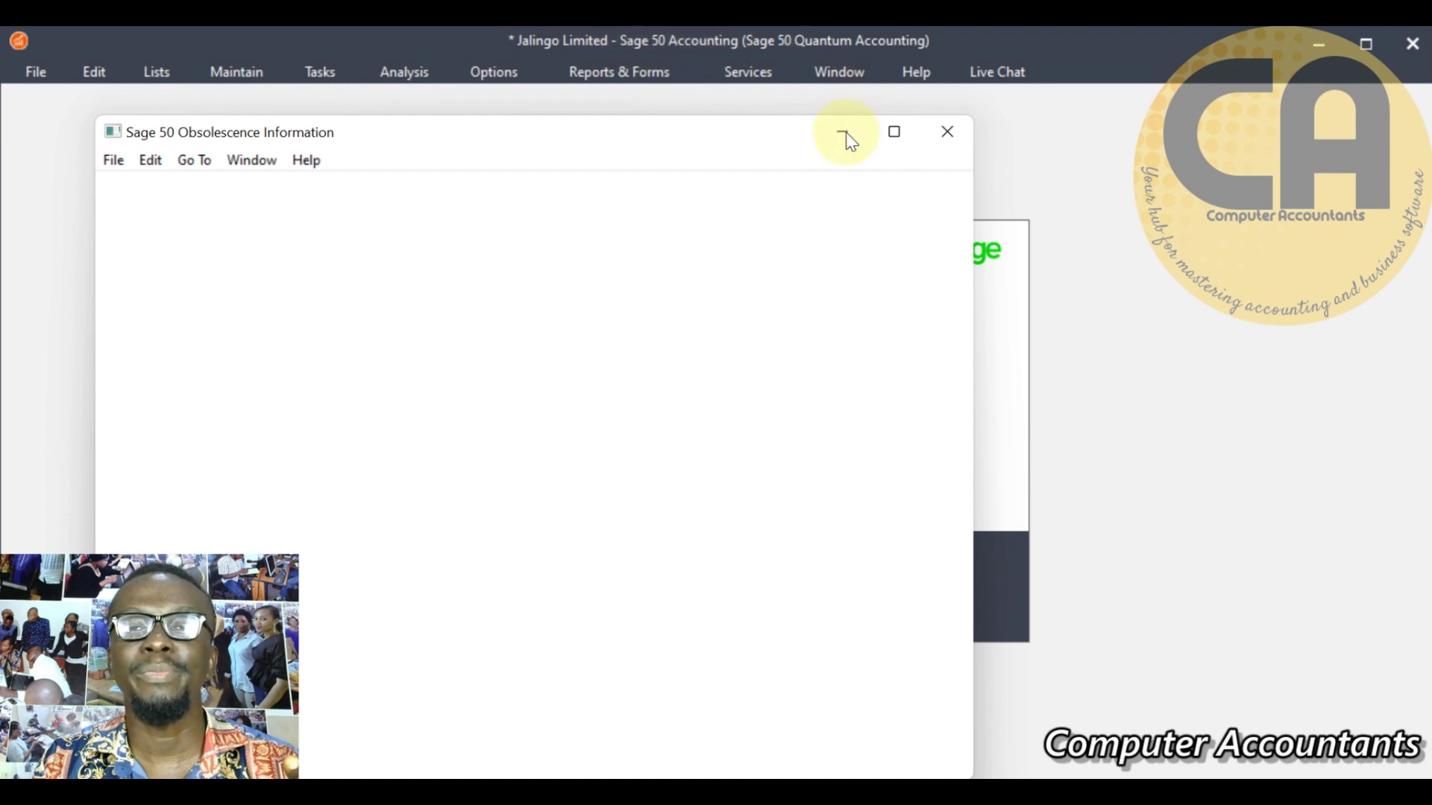
- Once Jalingo Limited opens, hide the obsolescence information window
{"action": "left_click", "coordinate": [845, 134]}
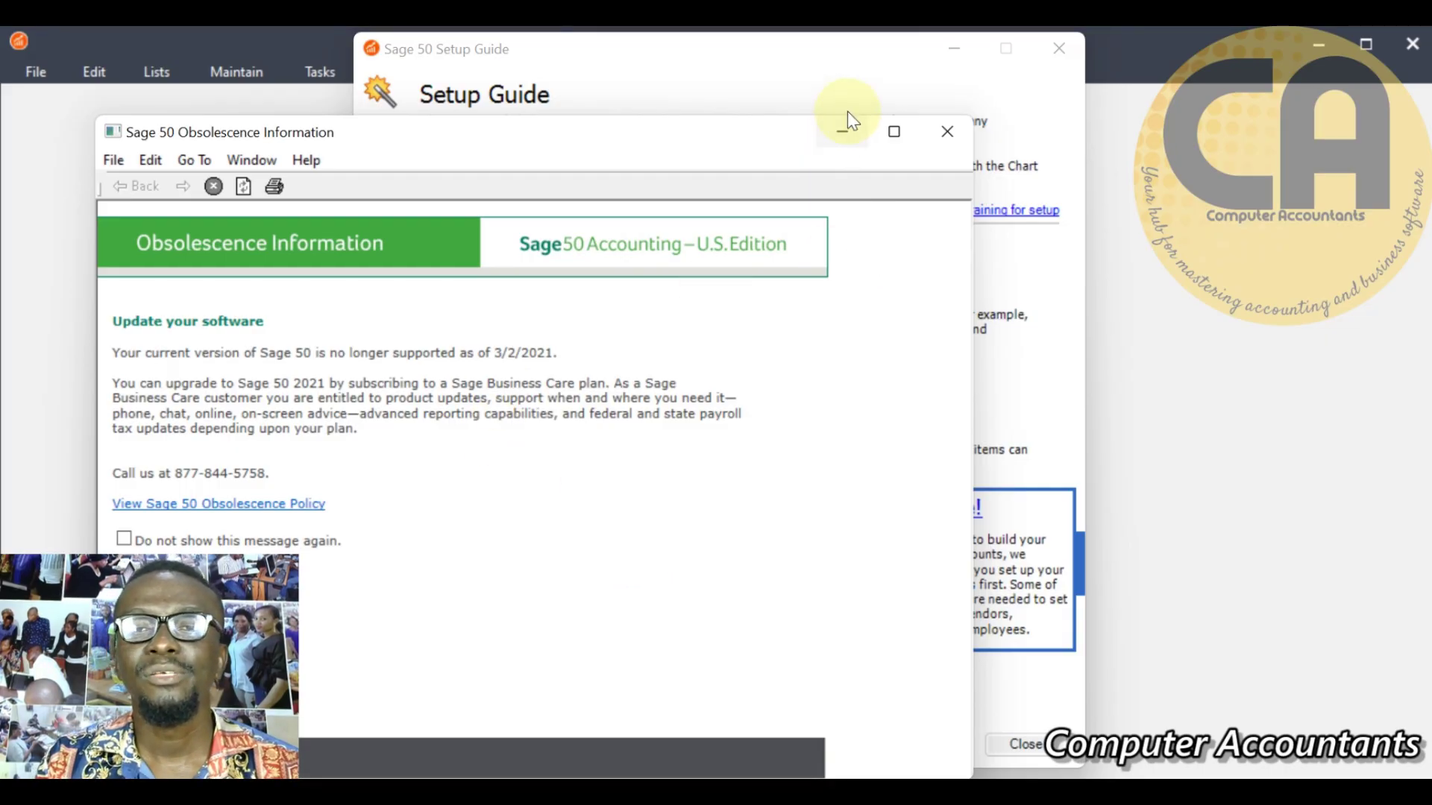
- Minimize the Obsolescence Information window to reveal the Setup Guide
{"action": "left_click", "coordinate": [850, 121]}
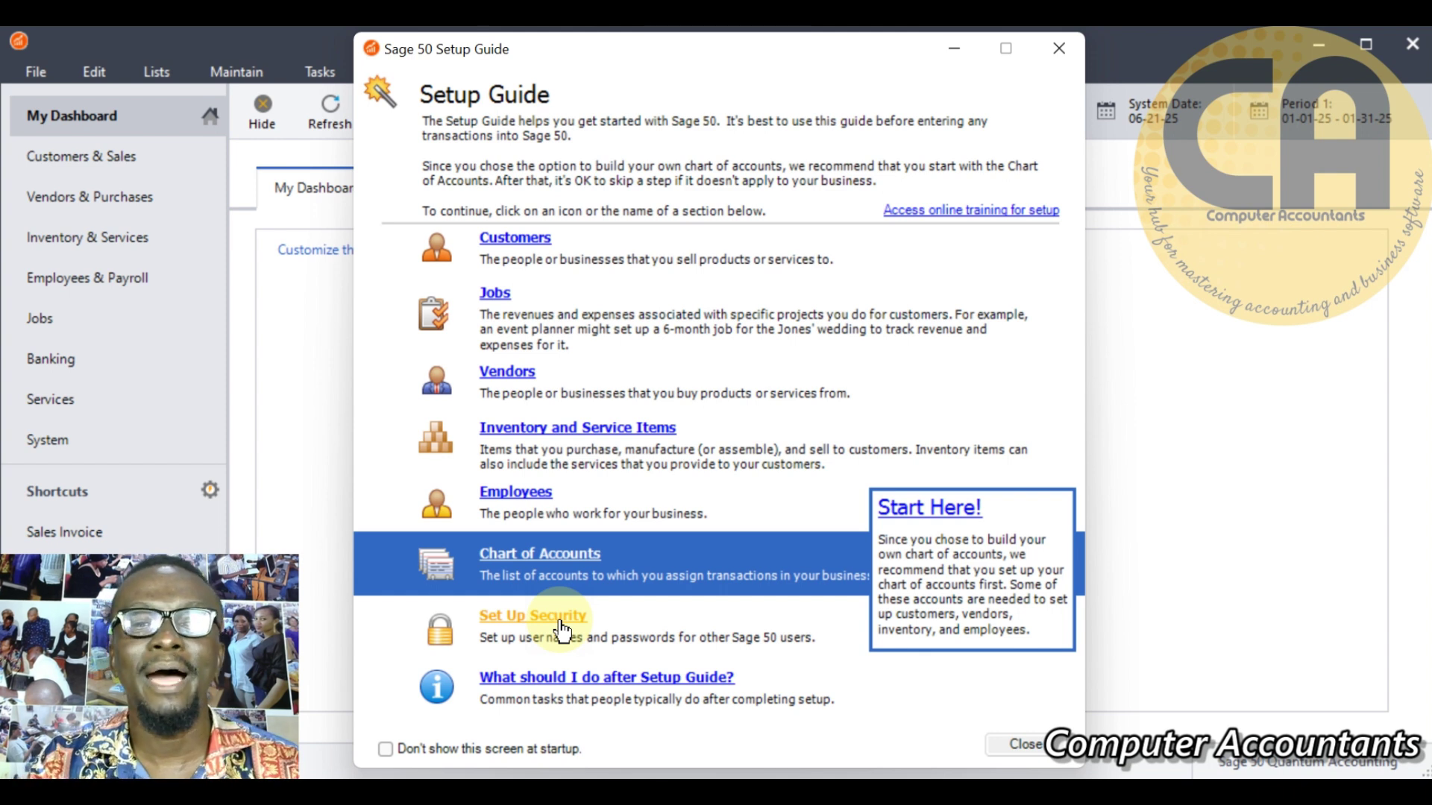
{"action": "left_click", "coordinate": [963, 53]}
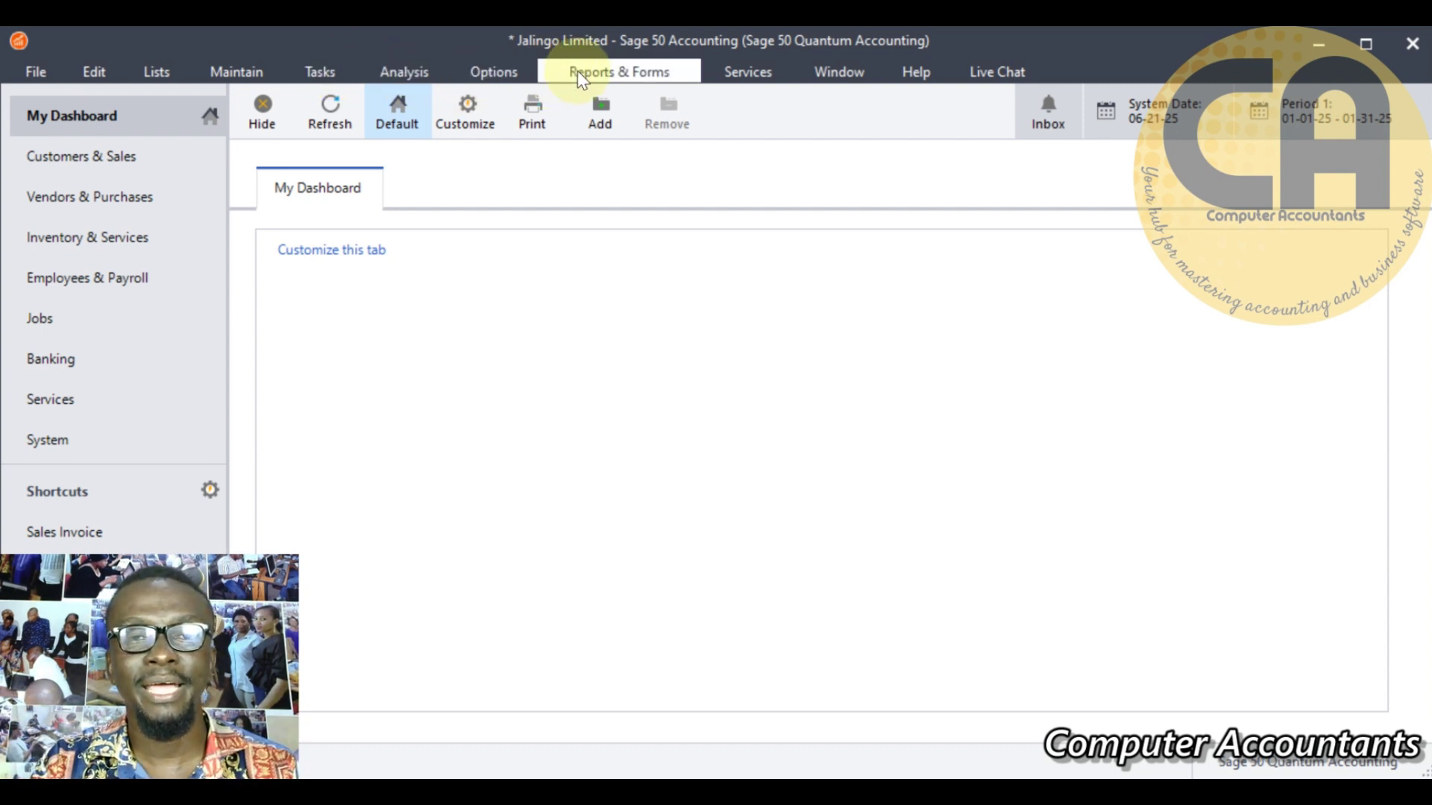
{"action": "left_click", "coordinate": [401, 74]}
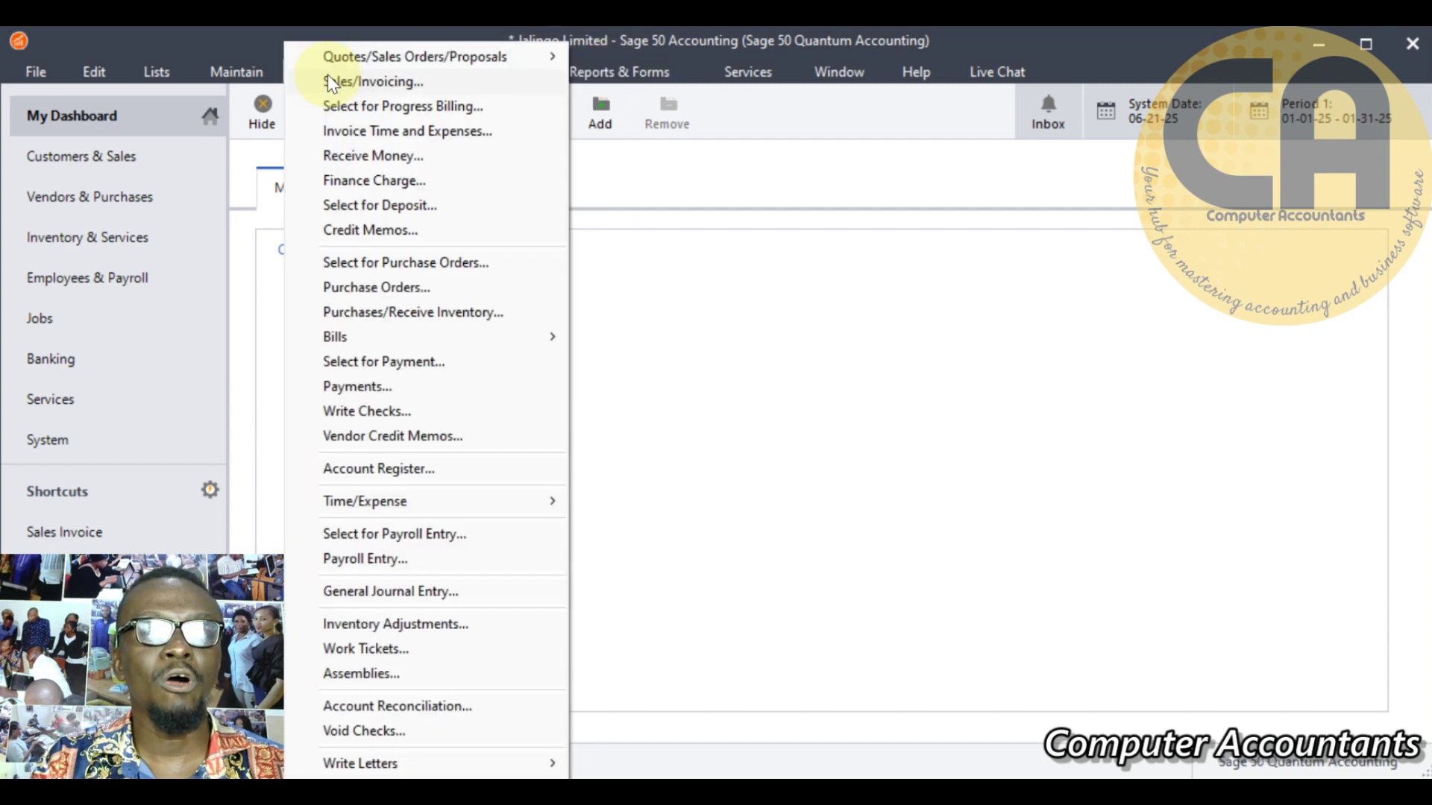
{"action": "mouse_move", "coordinate": [245, 71]}
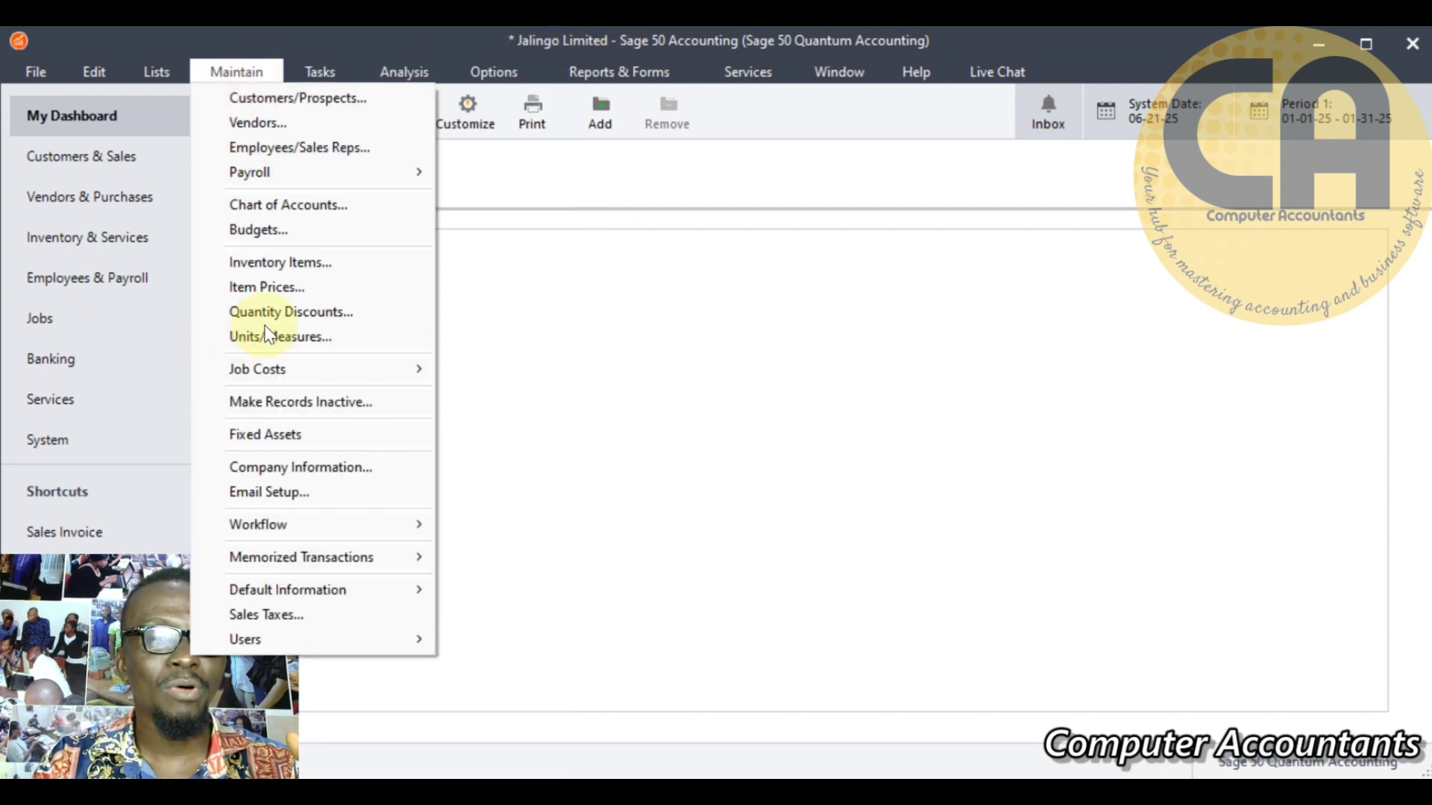
{"action": "mouse_move", "coordinate": [152, 72]}
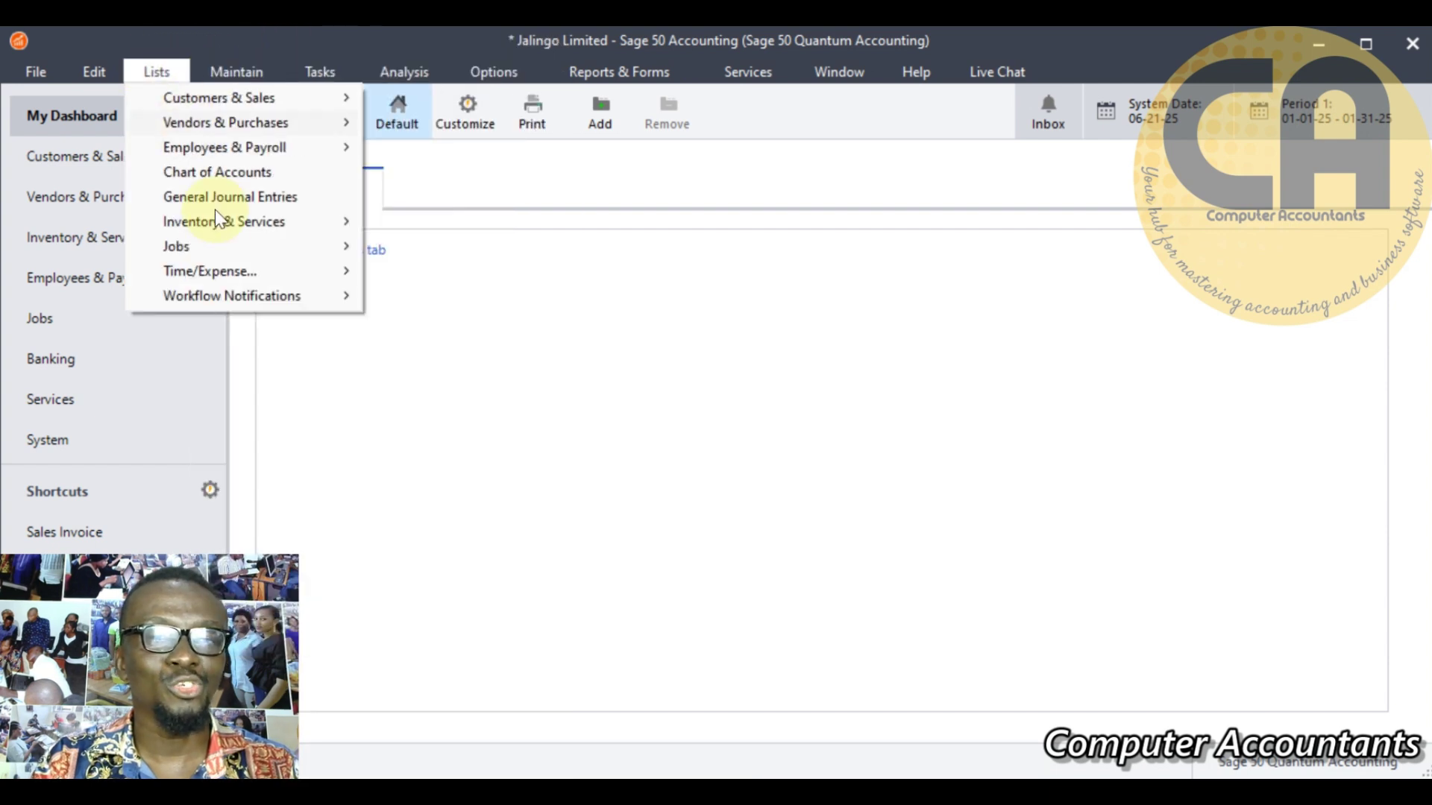
{"action": "left_click", "coordinate": [419, 376]}
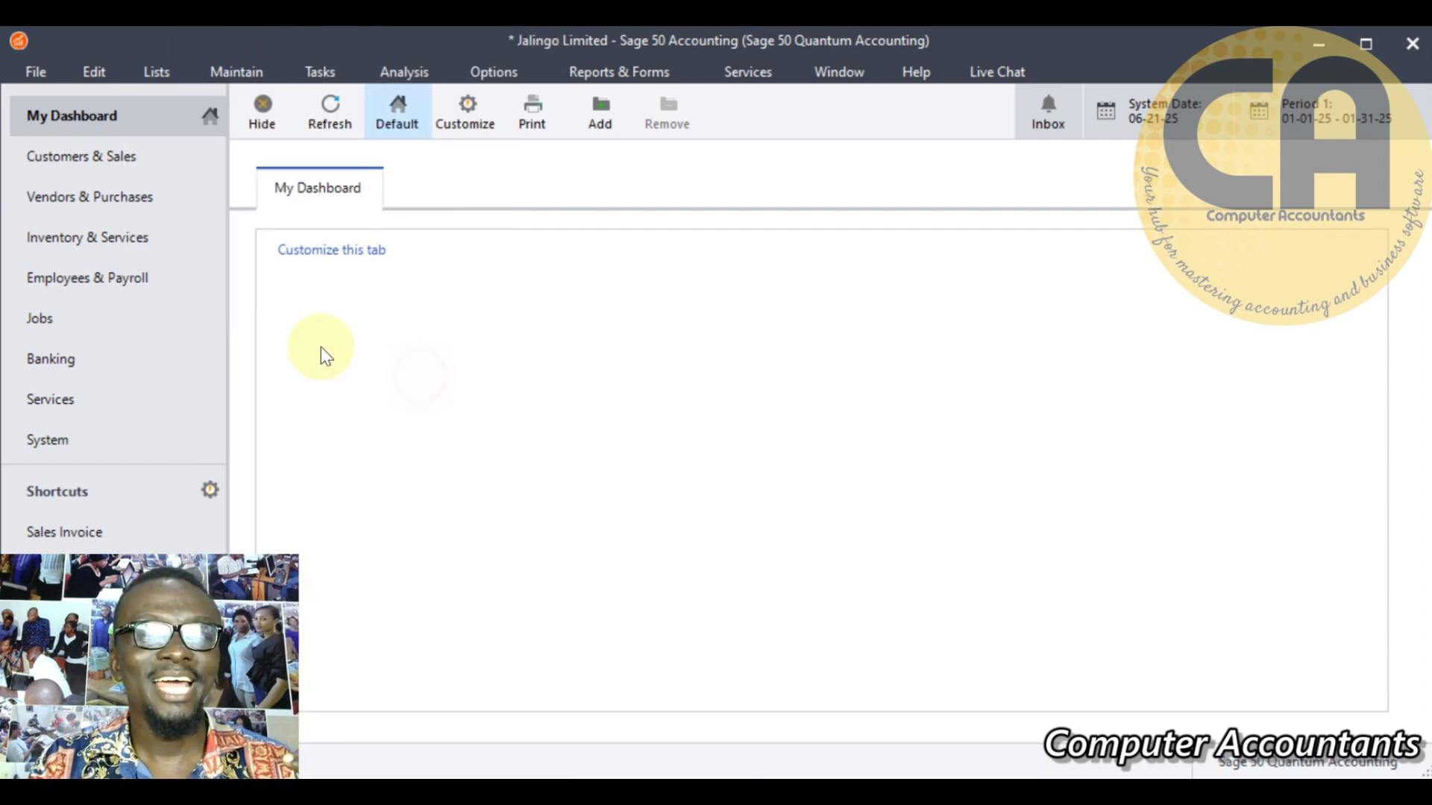